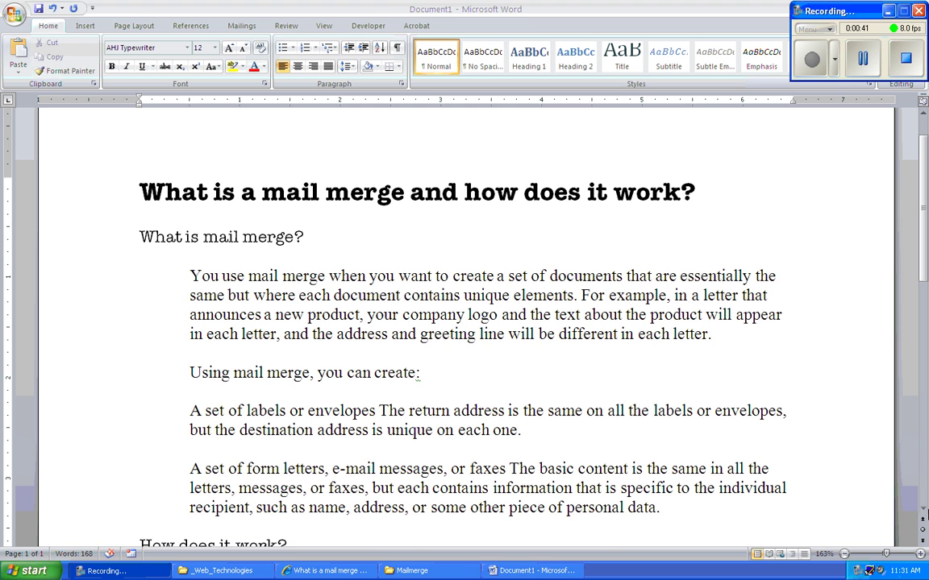
Review the Emerson recipient sheet in Excel, then switch to Sample Letter.docx in Word.
{"action": "left_click", "coordinate": [923, 510]}
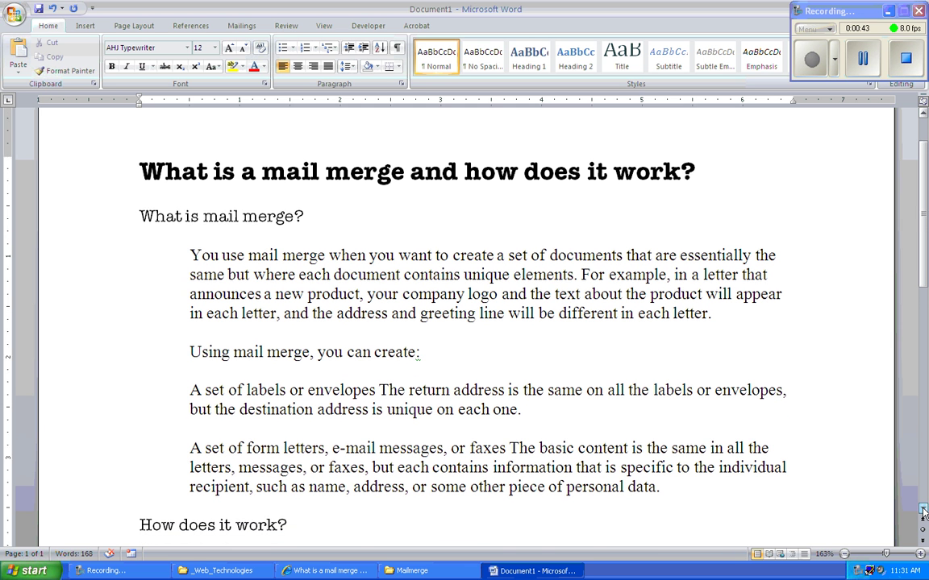
{"action": "left_click", "coordinate": [922, 510]}
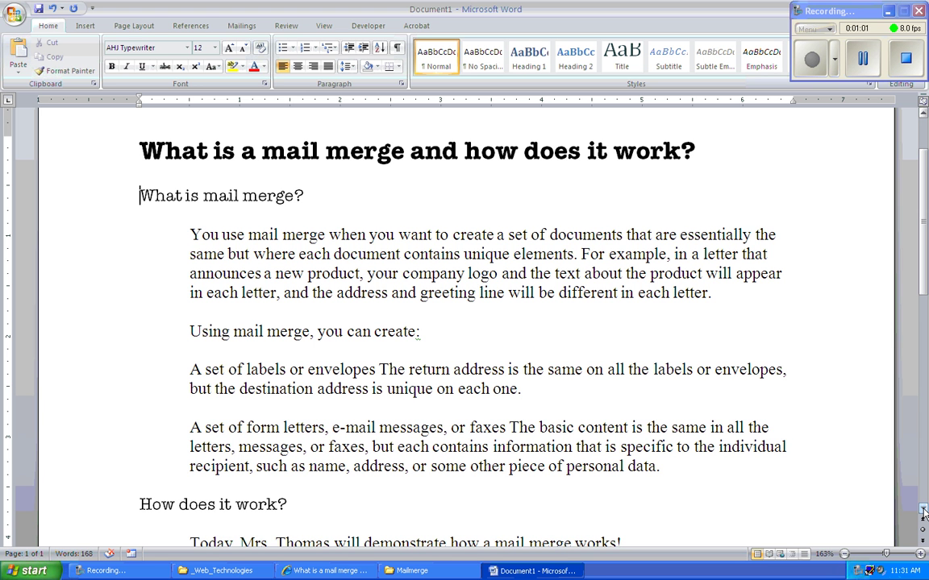
{"action": "left_click", "coordinate": [923, 510]}
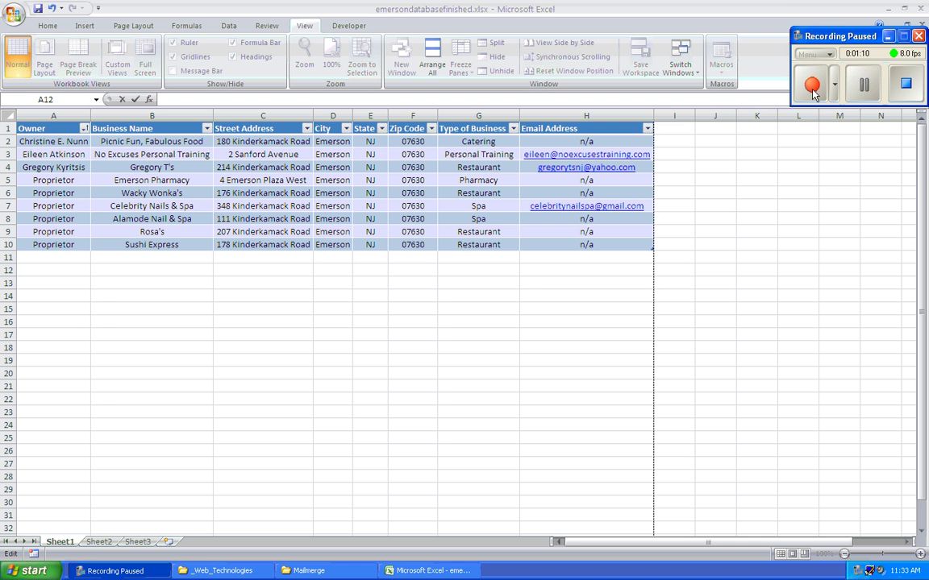
{"action": "left_click", "coordinate": [812, 85]}
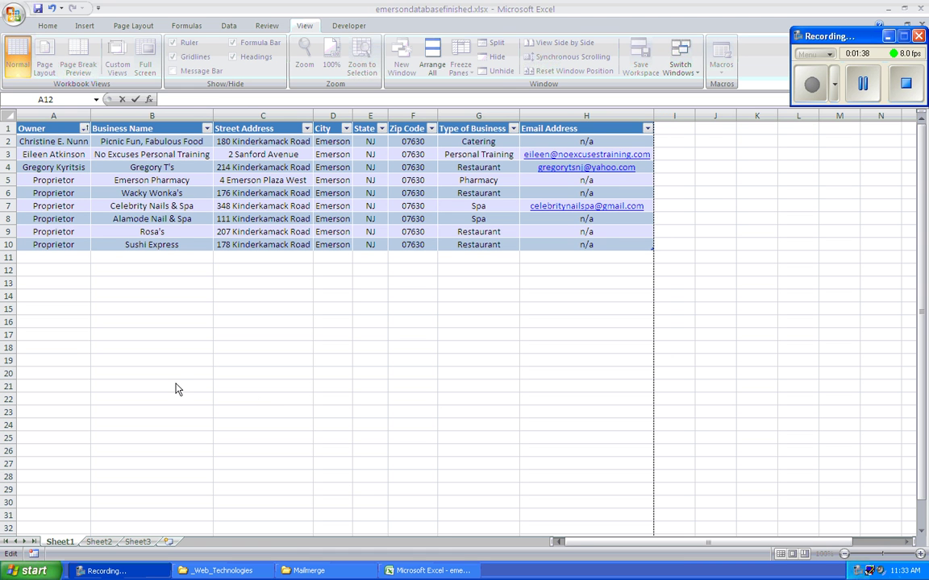
{"action": "left_click", "coordinate": [866, 87]}
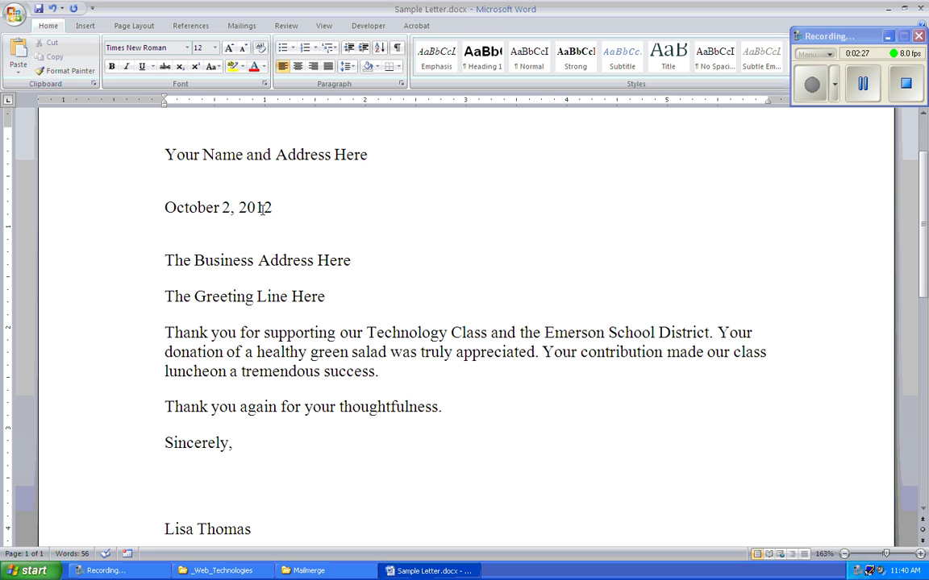
Launch the Step by Step Mail Merge Wizard with Letters as the document type.
{"action": "left_click", "coordinate": [164, 261]}
{"action": "left_click", "coordinate": [862, 84]}
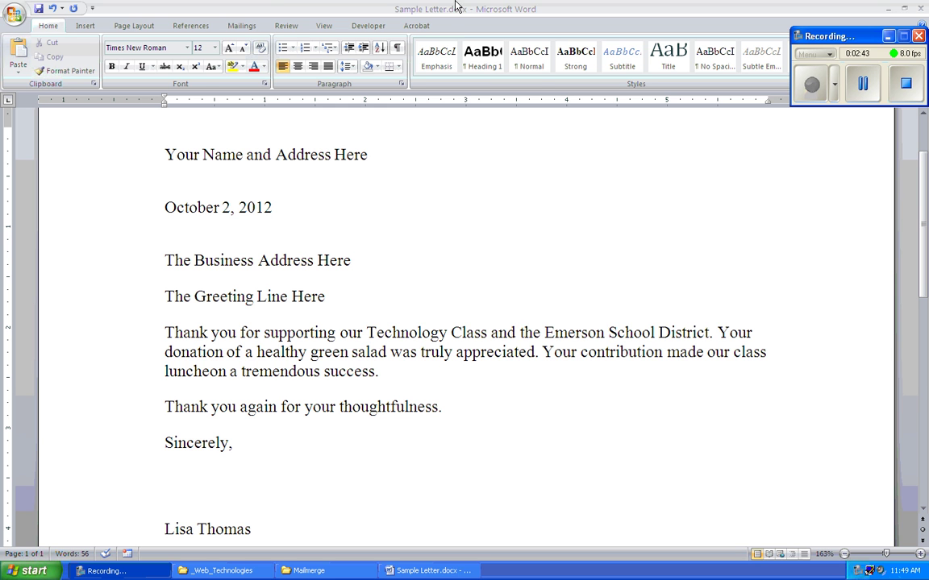
{"action": "left_click", "coordinate": [241, 26]}
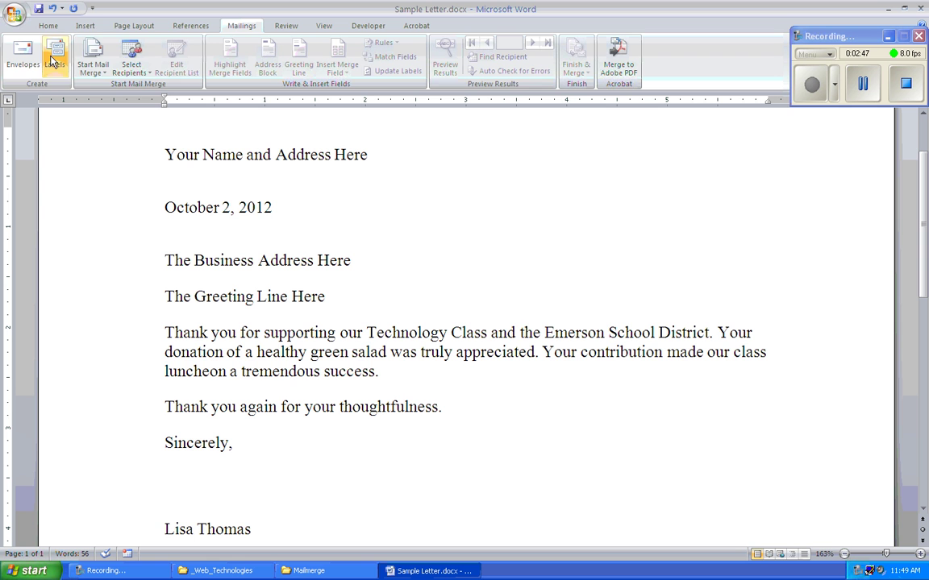
{"action": "left_click", "coordinate": [105, 74]}
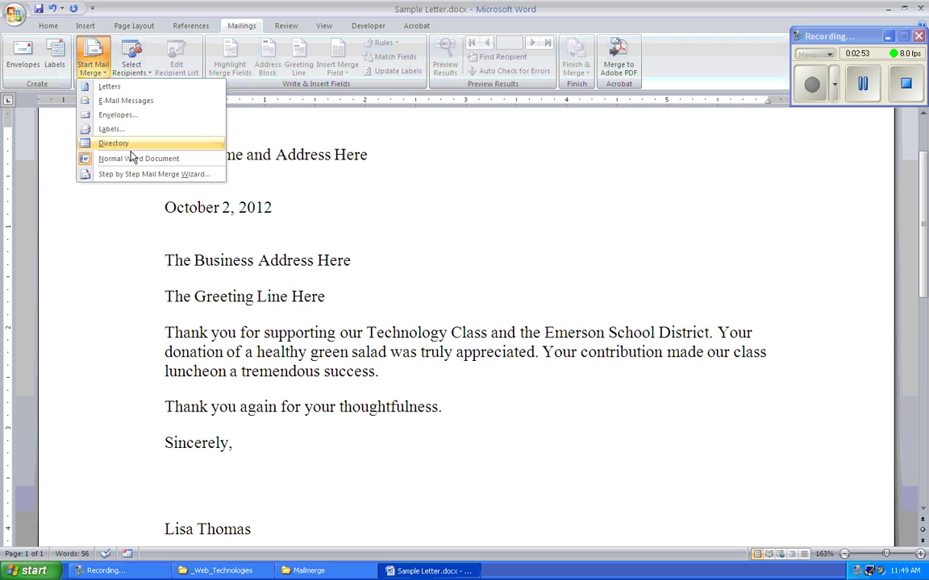
{"action": "left_click", "coordinate": [133, 179]}
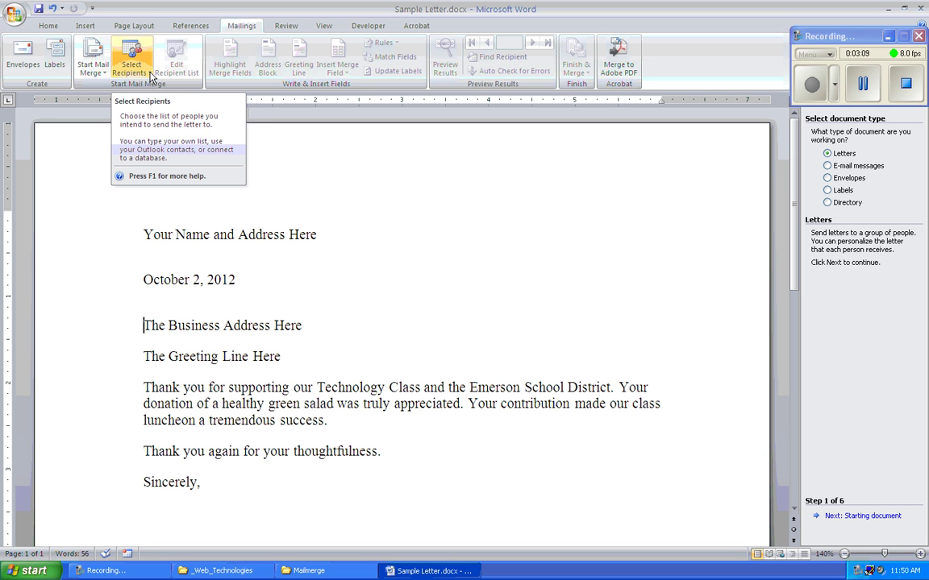
Use Sheet1$ of emersondatabasefinished.xlsx from the Mailmerge folder as the existing recipient list.
{"action": "left_click", "coordinate": [138, 68]}
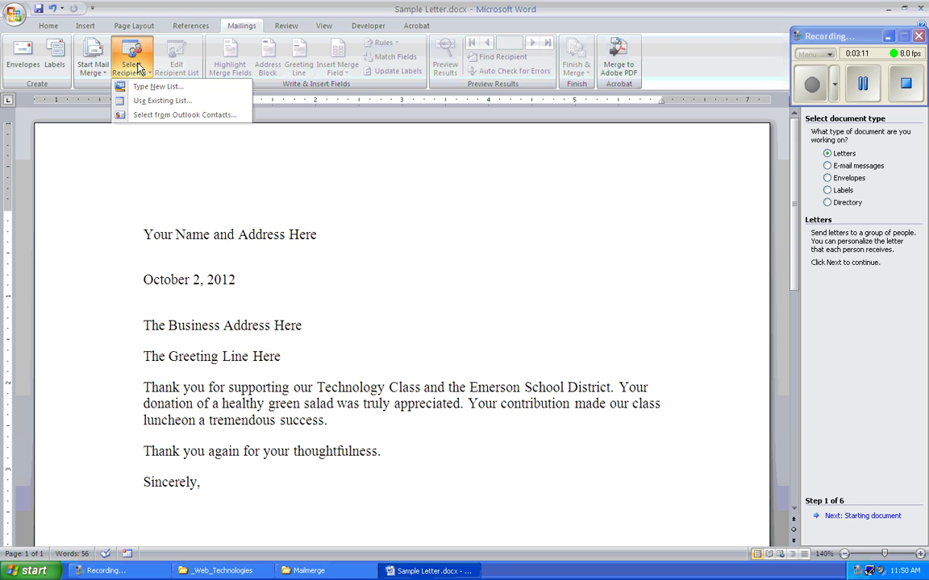
{"action": "left_click", "coordinate": [147, 103]}
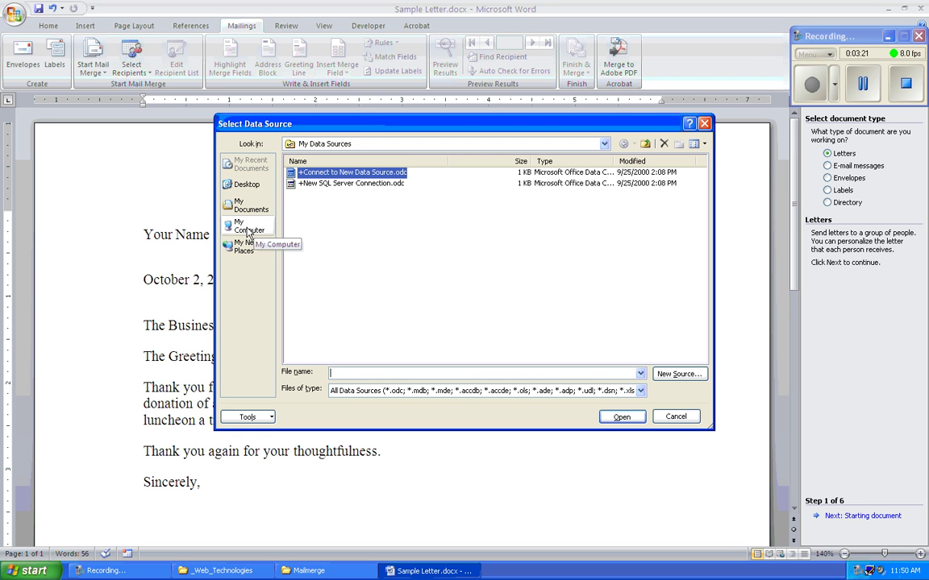
{"action": "left_click", "coordinate": [248, 228]}
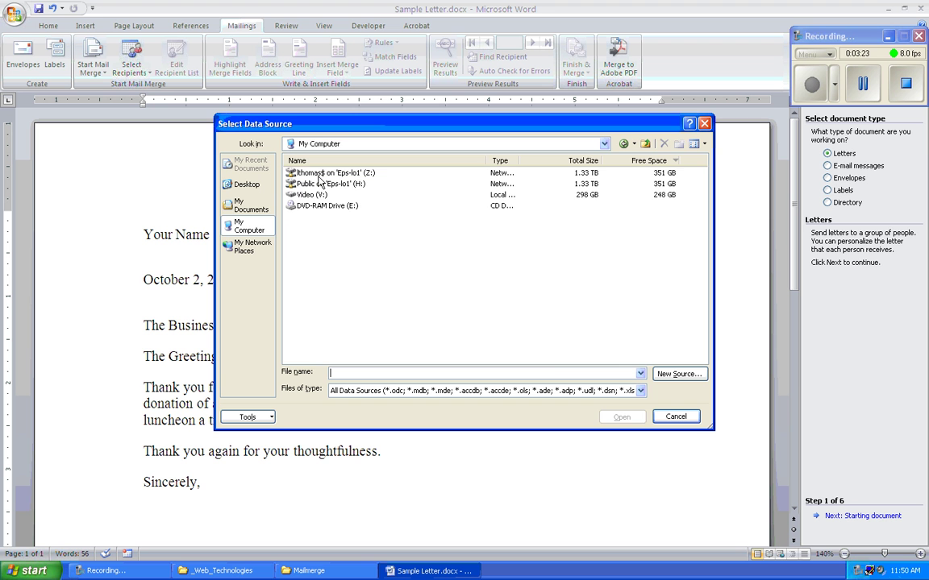
{"action": "double_click", "coordinate": [317, 173]}
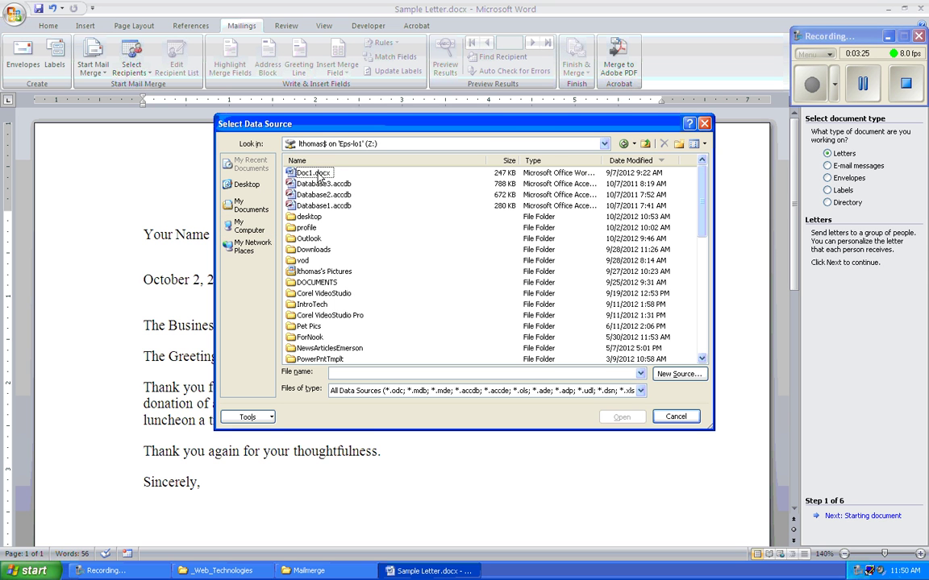
{"action": "double_click", "coordinate": [325, 284]}
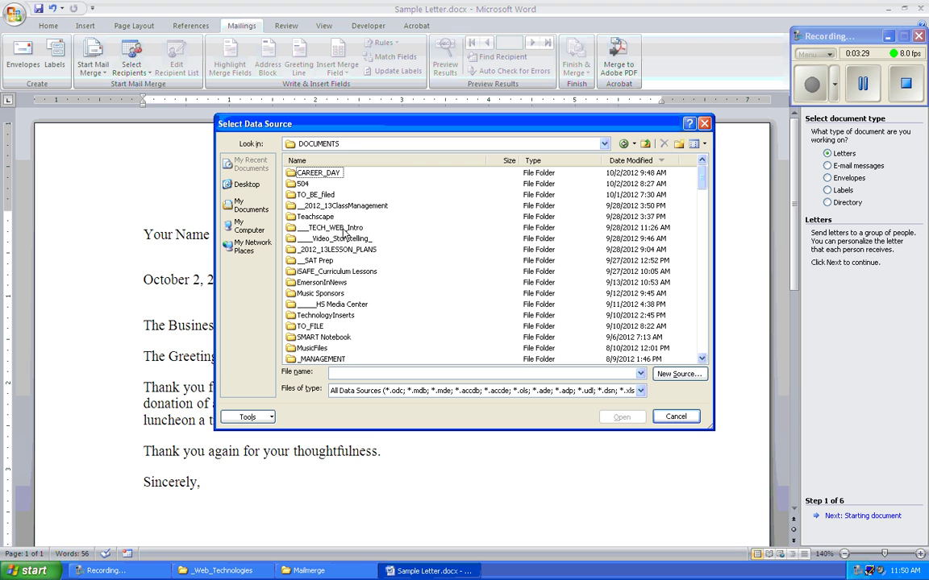
{"action": "double_click", "coordinate": [312, 228]}
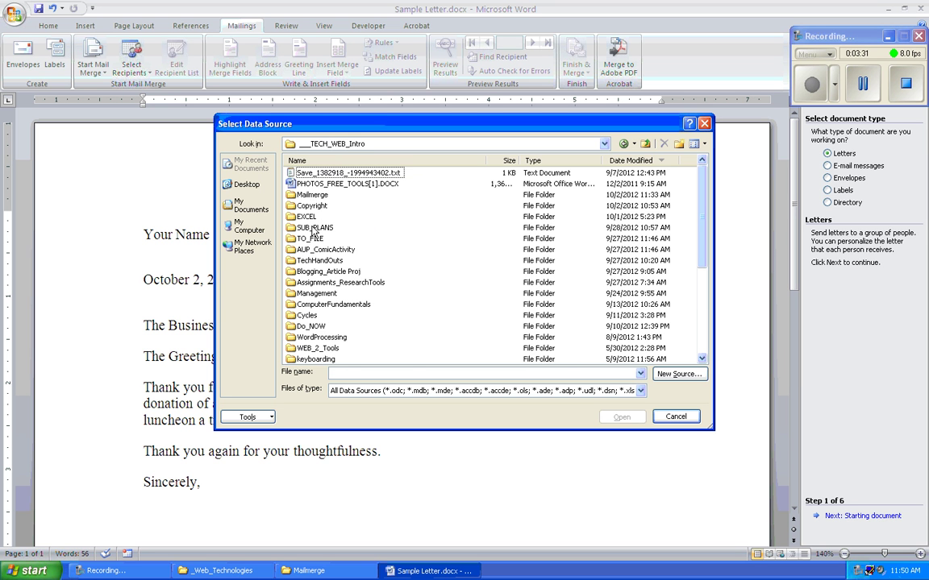
{"action": "double_click", "coordinate": [307, 218]}
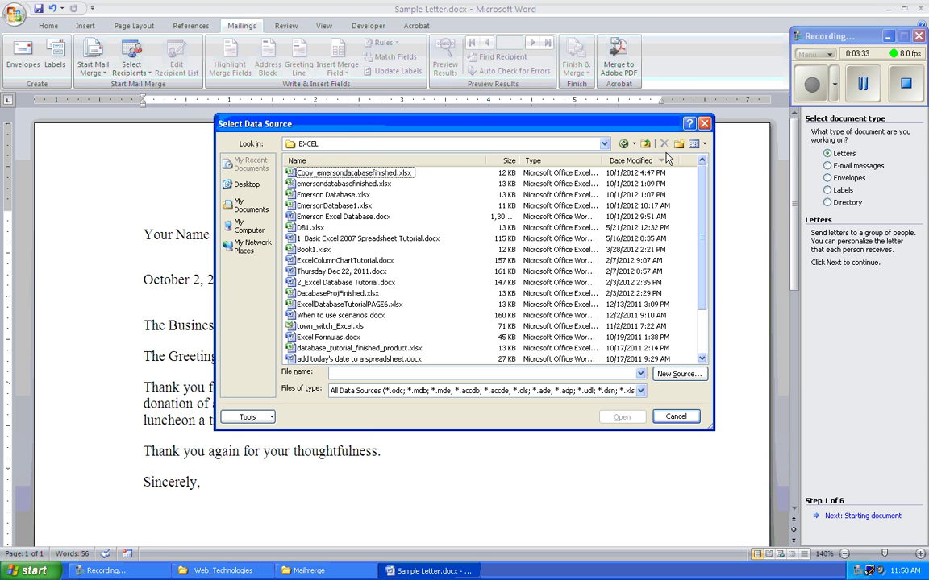
{"action": "key", "text": "BackSpace"}
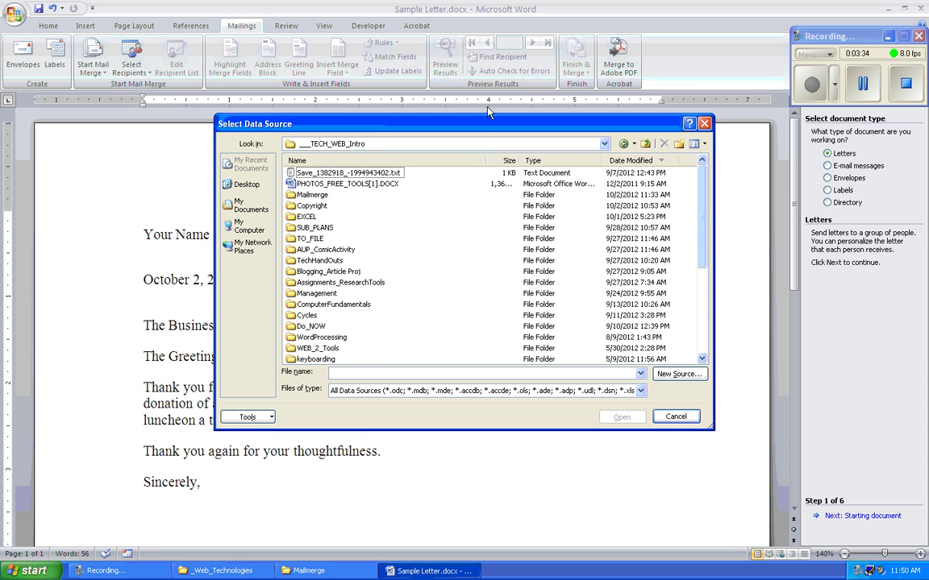
{"action": "double_click", "coordinate": [311, 195]}
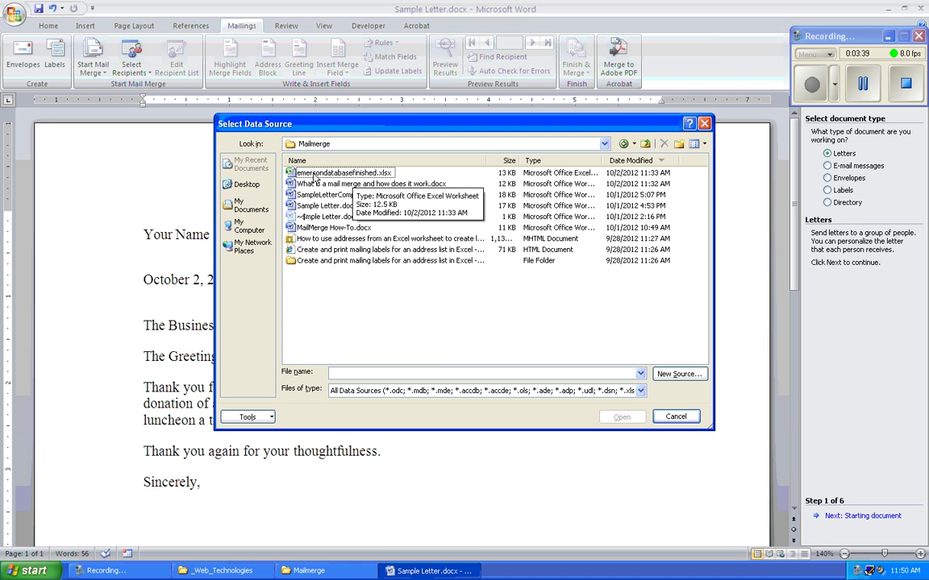
{"action": "left_click", "coordinate": [314, 178]}
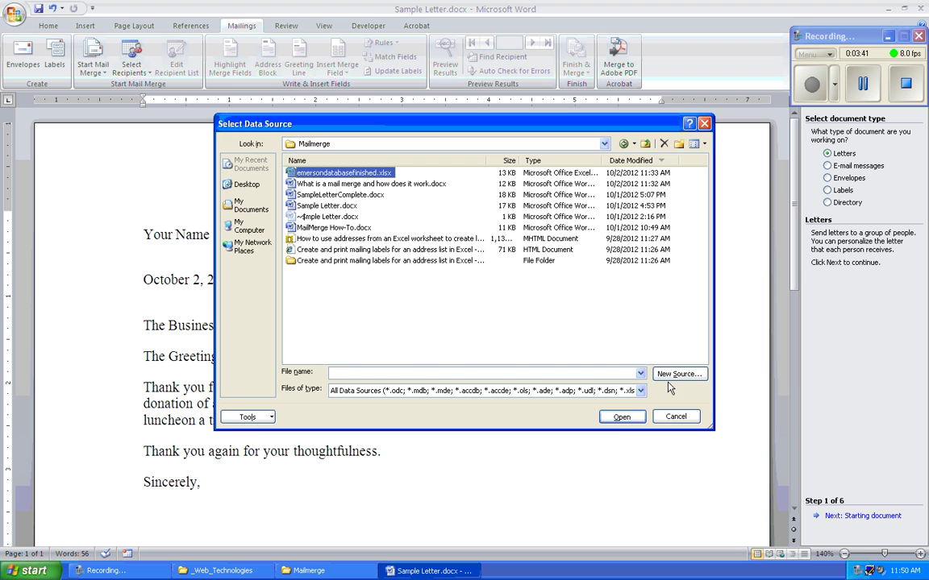
{"action": "left_click", "coordinate": [619, 419]}
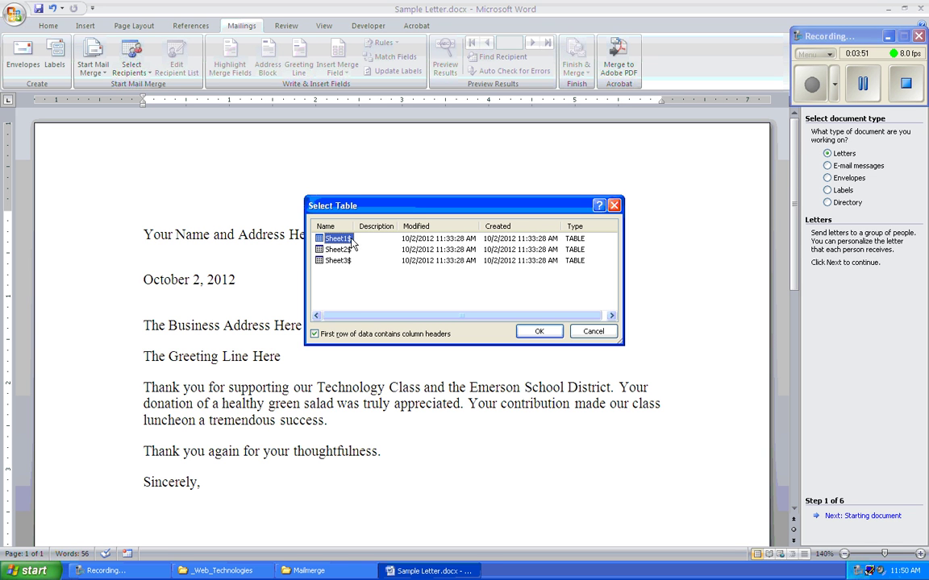
{"action": "left_click", "coordinate": [539, 332]}
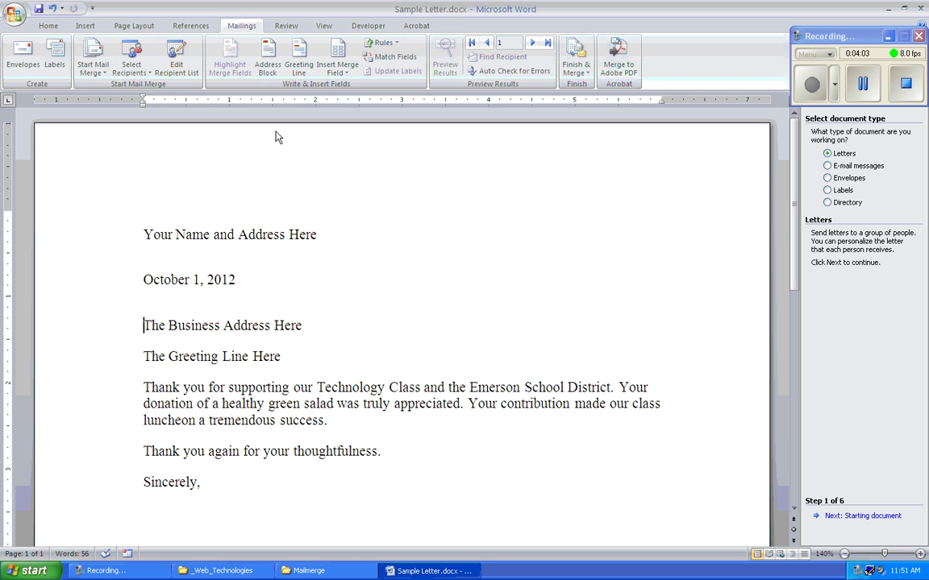
Untick the two blank rows and six other recipients, keeping only the first three.
{"action": "left_click", "coordinate": [184, 68]}
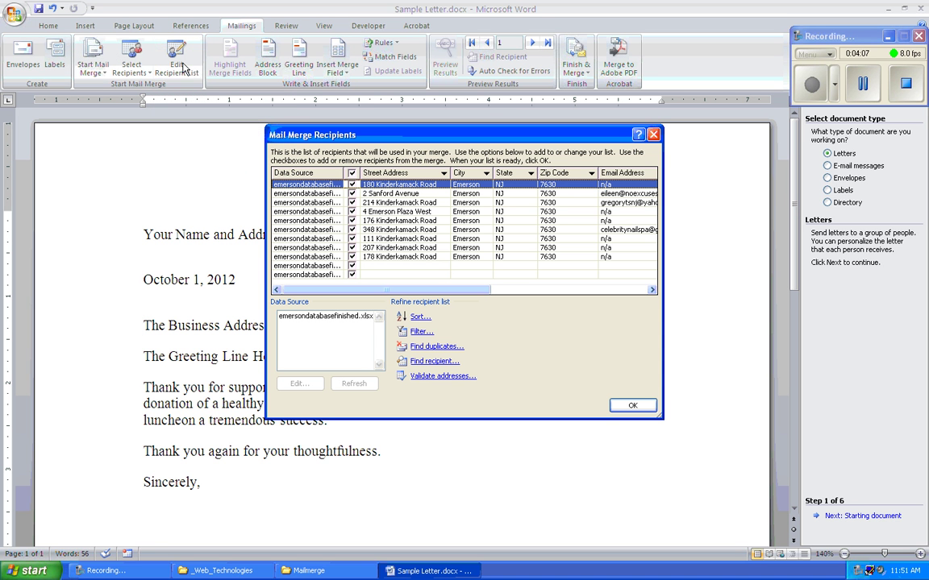
{"action": "left_click", "coordinate": [352, 275]}
{"action": "left_click", "coordinate": [353, 266]}
{"action": "left_click", "coordinate": [352, 256]}
{"action": "left_click", "coordinate": [352, 248]}
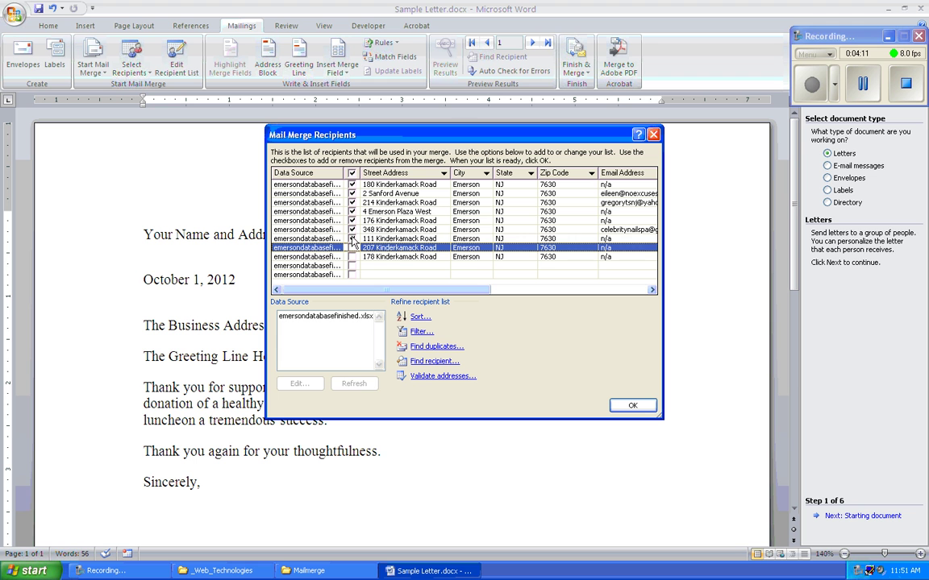
{"action": "left_click", "coordinate": [352, 239]}
{"action": "left_click", "coordinate": [352, 230]}
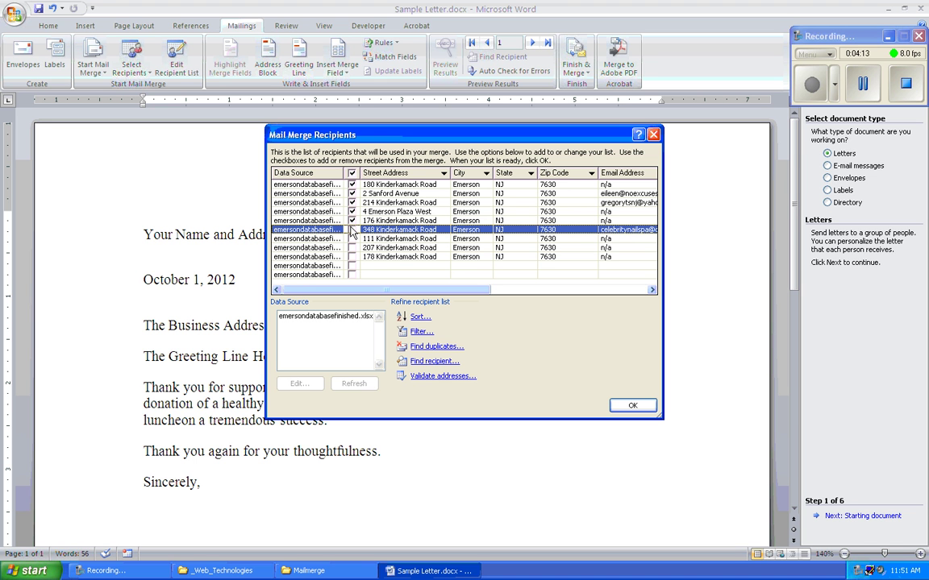
{"action": "left_click", "coordinate": [353, 221]}
{"action": "left_click", "coordinate": [352, 212]}
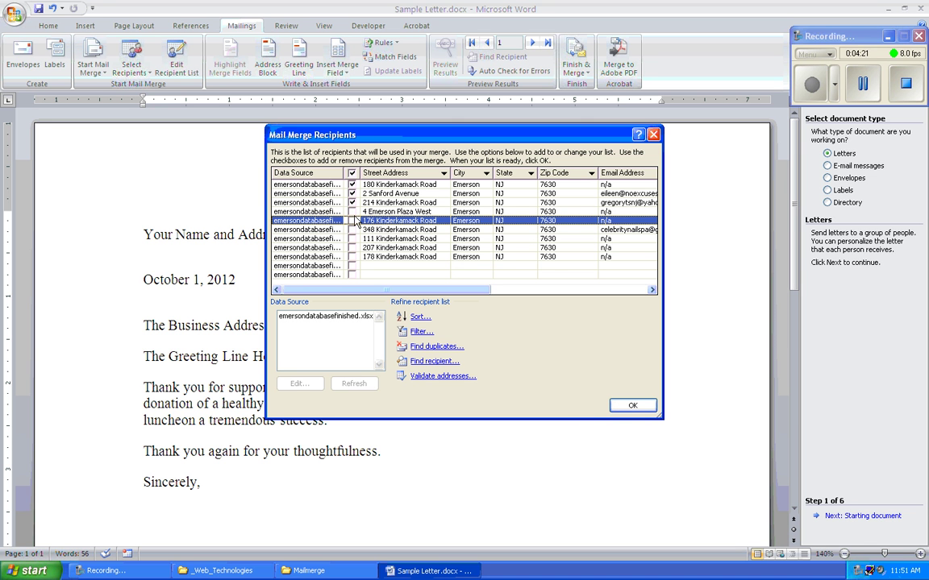
Replace the business address placeholder with the «Business_Name» merge field on its own line.
{"action": "left_click", "coordinate": [633, 405]}
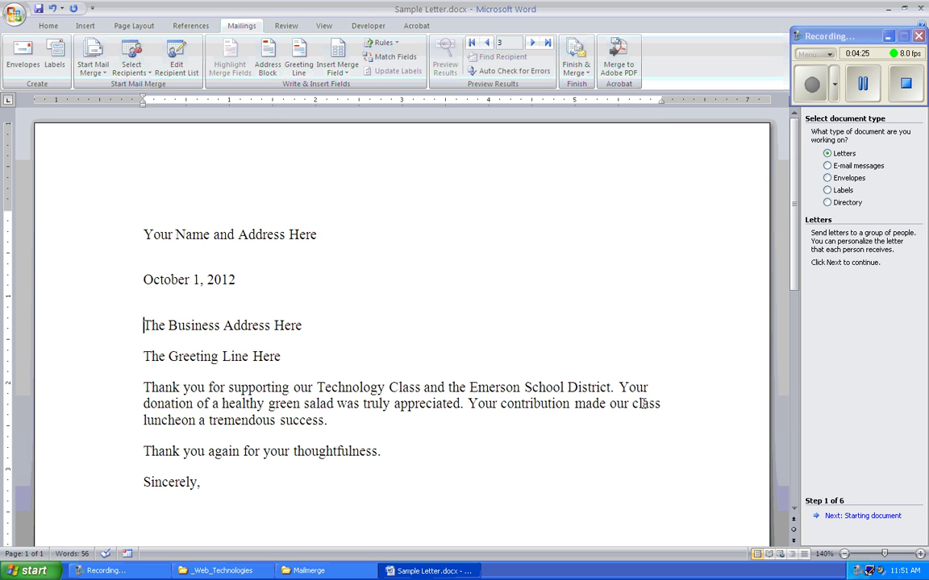
{"action": "left_click_drag", "start_coordinate": [143, 325], "coordinate": [298, 327]}
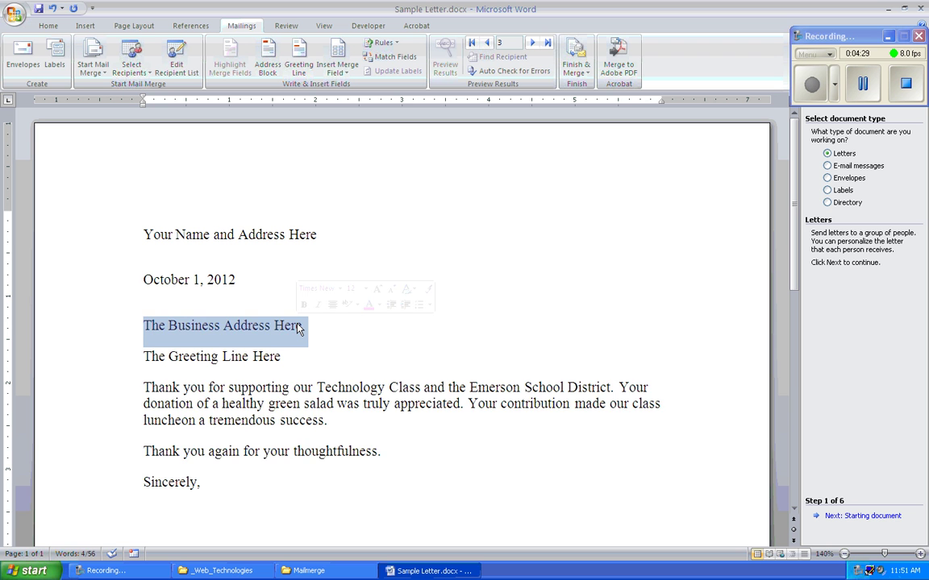
{"action": "key", "text": "Delete"}
{"action": "key", "text": "Return"}
{"action": "key", "text": "Return"}
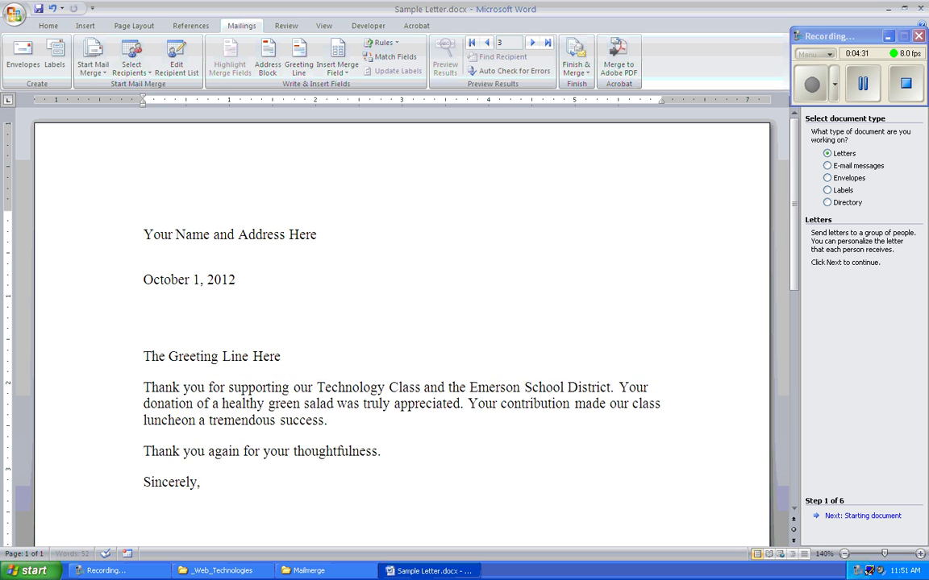
{"action": "key", "text": "Up"}
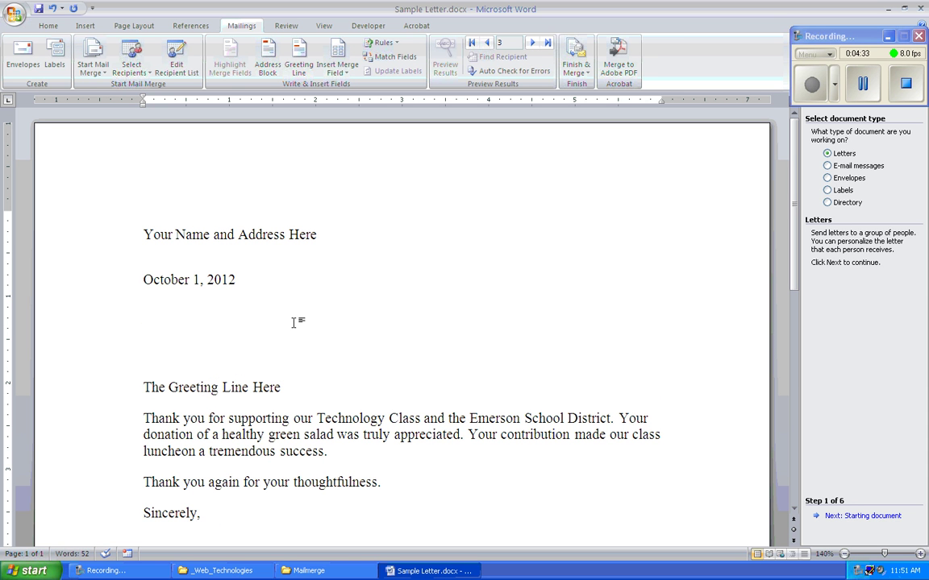
{"action": "left_click", "coordinate": [346, 73]}
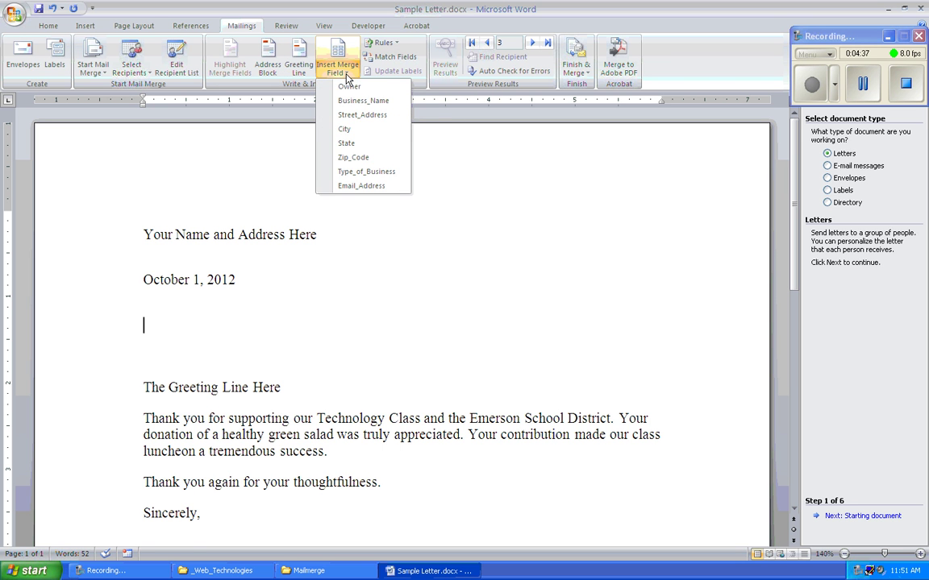
{"action": "left_click", "coordinate": [356, 101]}
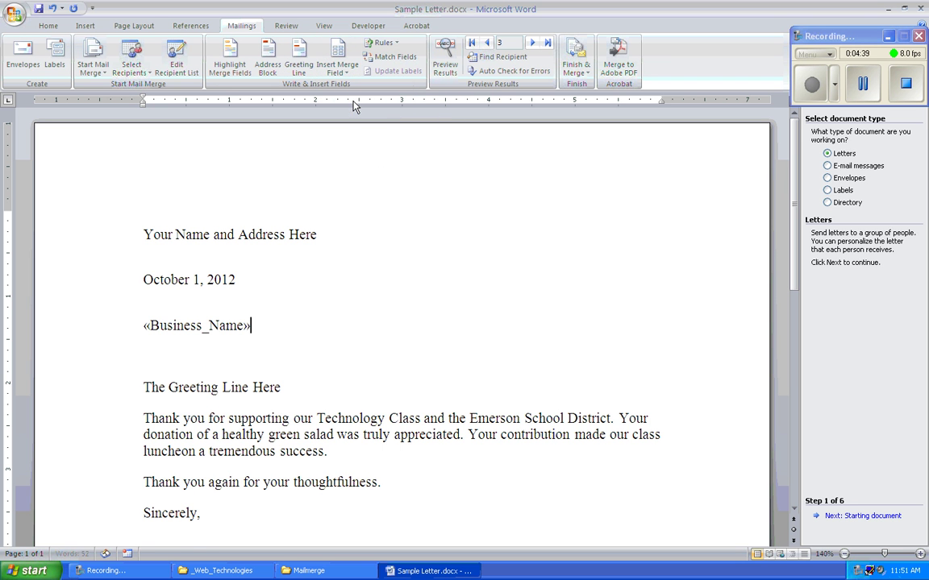
{"action": "key", "text": "Return"}
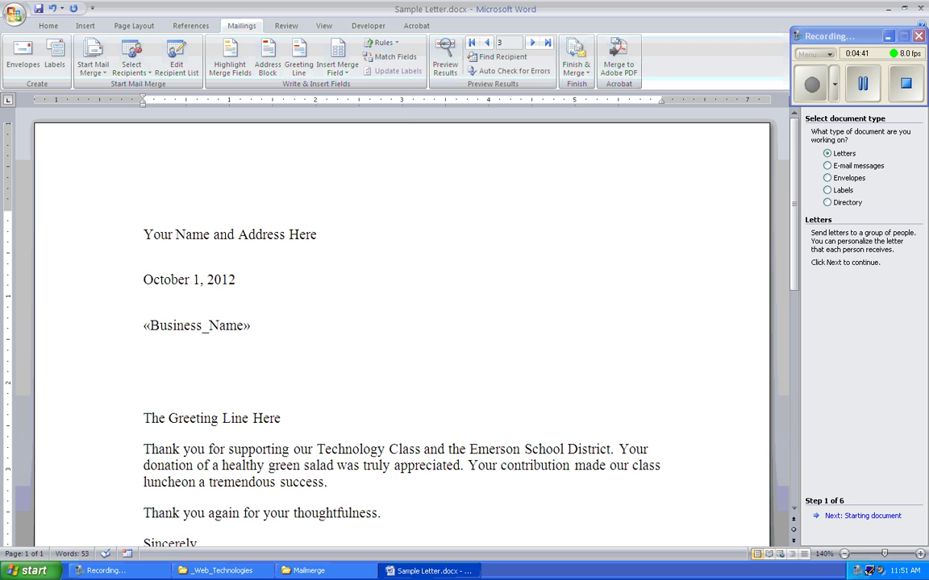
Add «Street_Address» on the next line, then «City», «State» «Zip_Code» below it.
{"action": "left_click", "coordinate": [337, 69]}
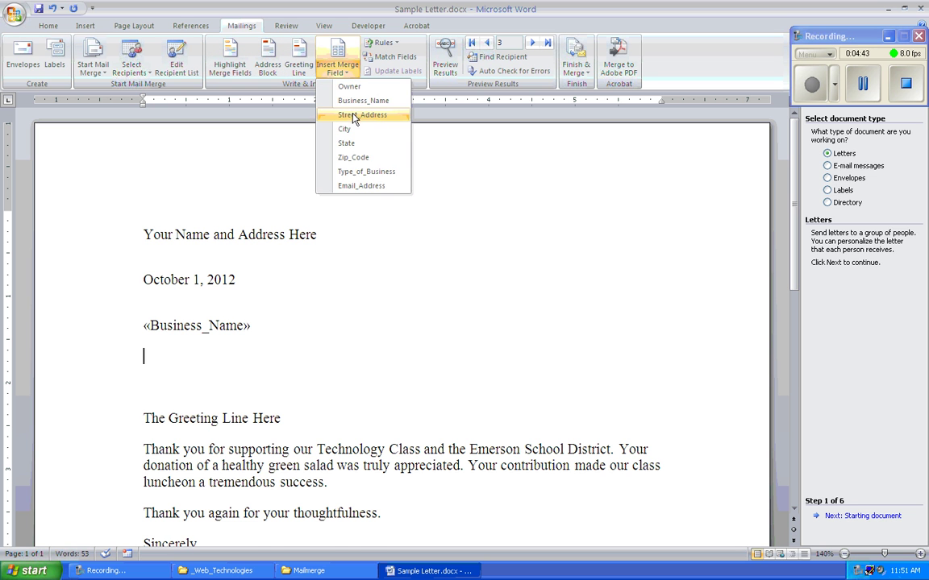
{"action": "left_click", "coordinate": [355, 117]}
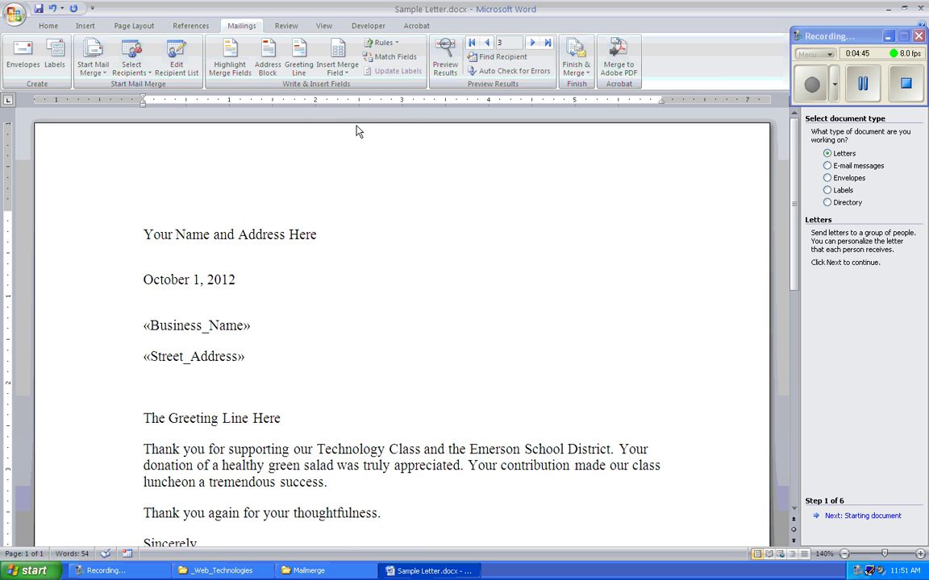
{"action": "key", "text": "Return"}
{"action": "left_click", "coordinate": [337, 70]}
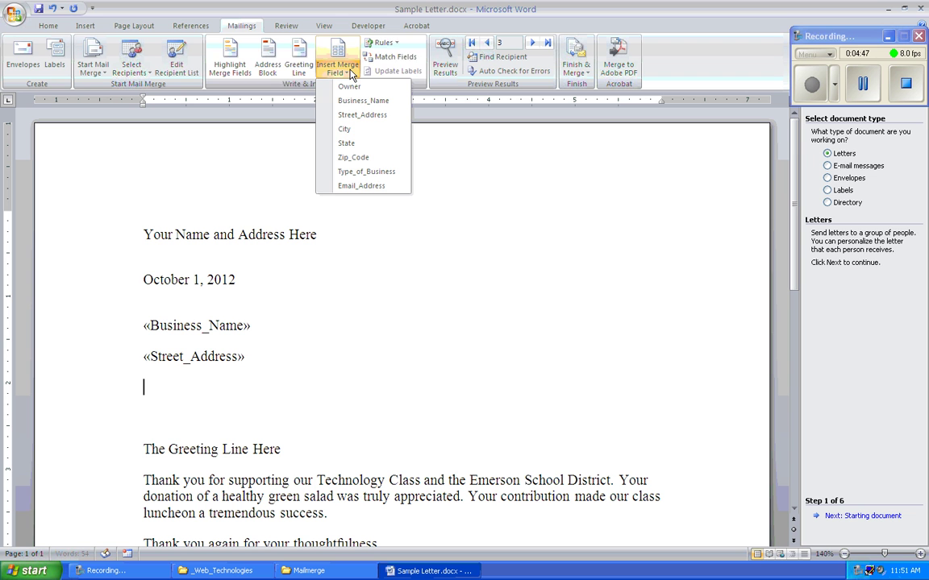
{"action": "left_click", "coordinate": [358, 131]}
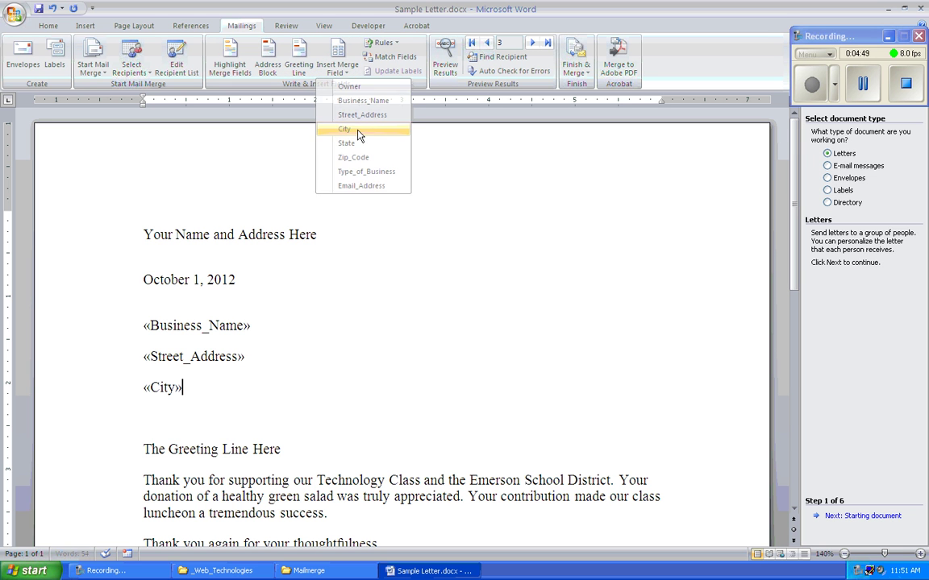
{"action": "type", "text": ","}
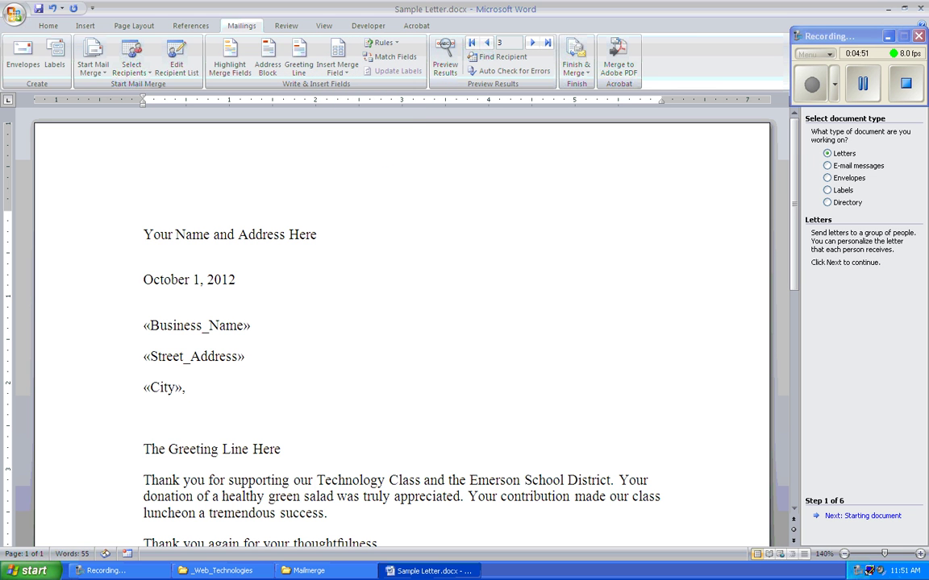
{"action": "left_click", "coordinate": [337, 70]}
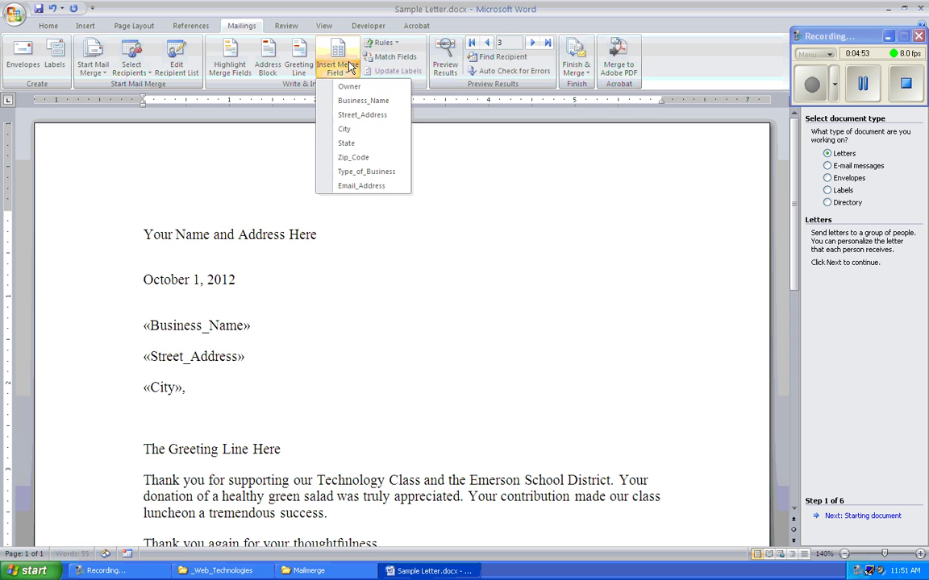
{"action": "left_click", "coordinate": [353, 143]}
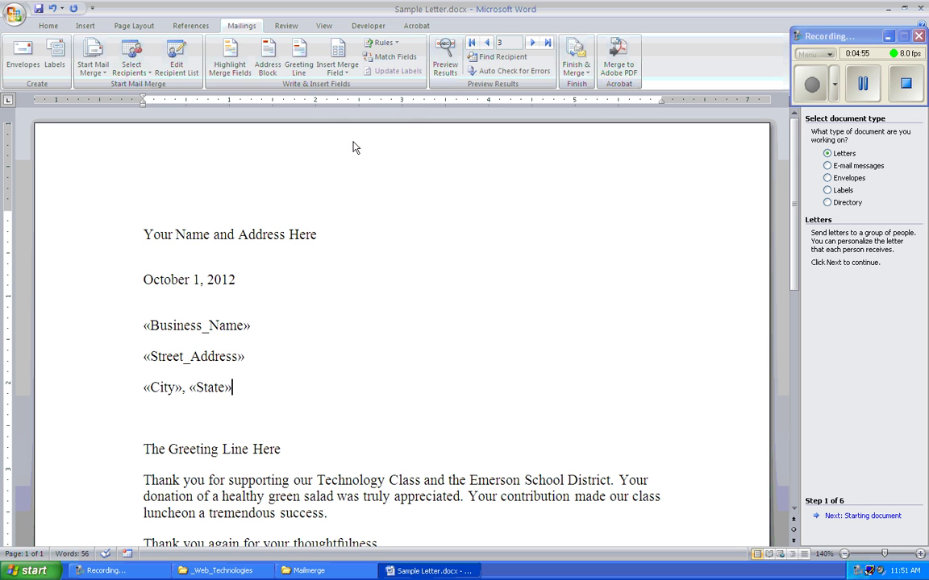
{"action": "left_click", "coordinate": [342, 71]}
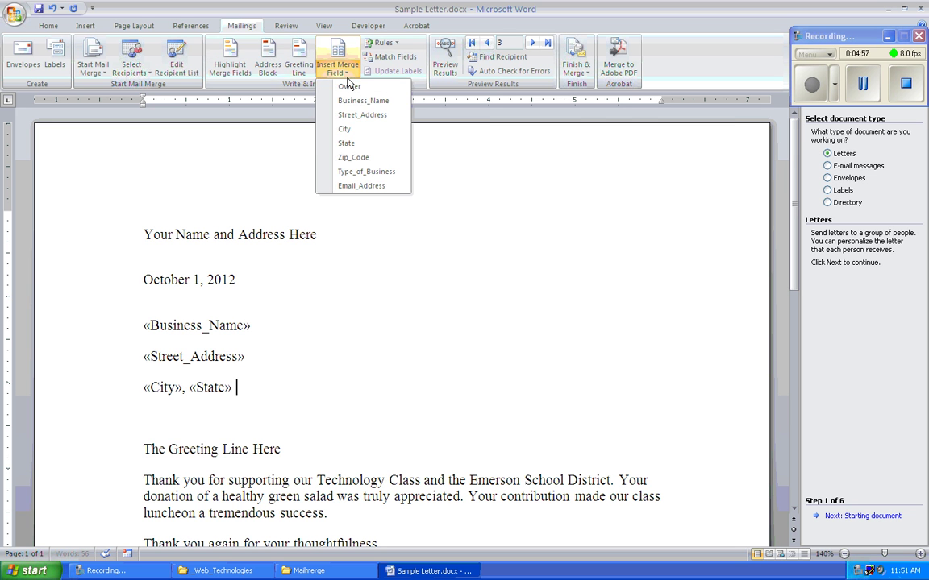
{"action": "left_click", "coordinate": [350, 157]}
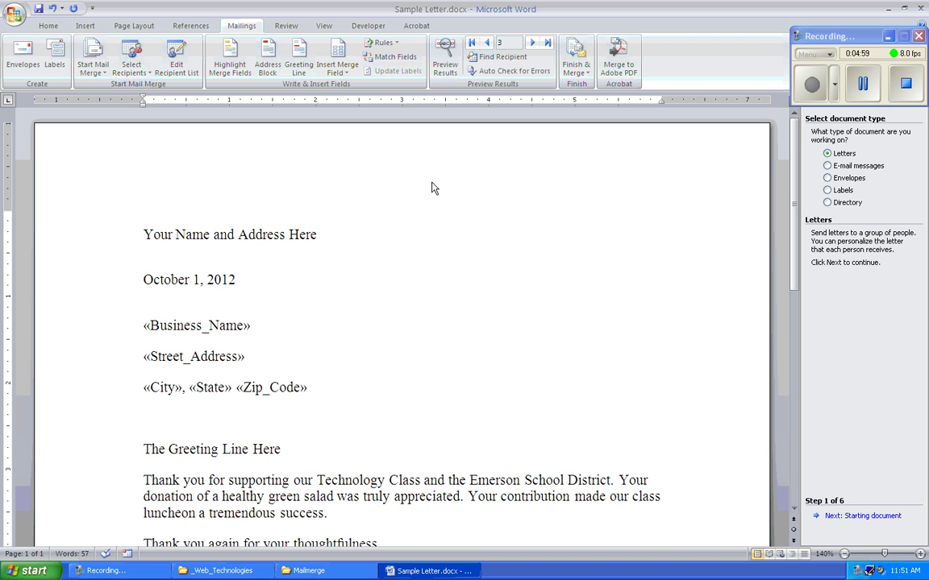
Give the three address lines single line spacing and 0 pt spacing after.
{"action": "left_click_drag", "start_coordinate": [316, 378], "coordinate": [130, 336]}
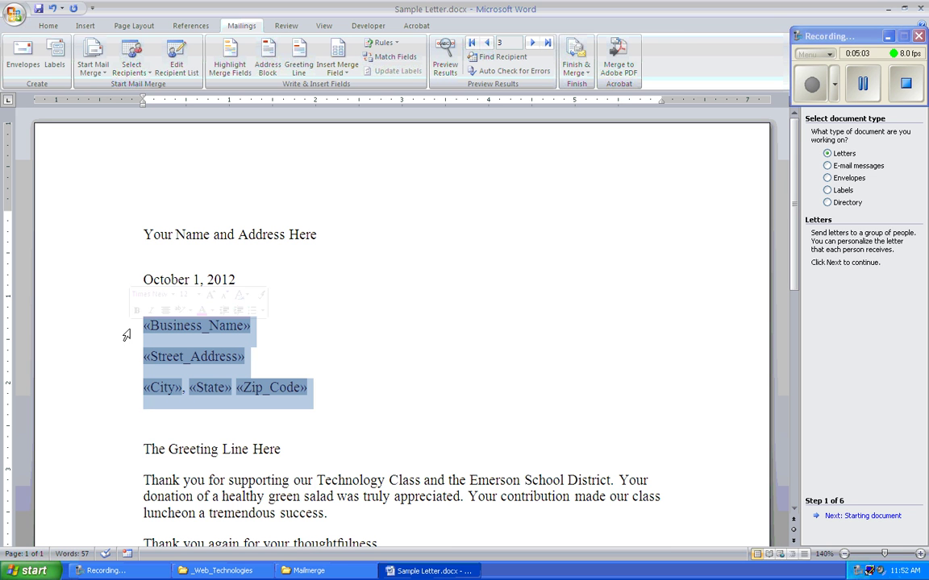
{"action": "left_click", "coordinate": [47, 26]}
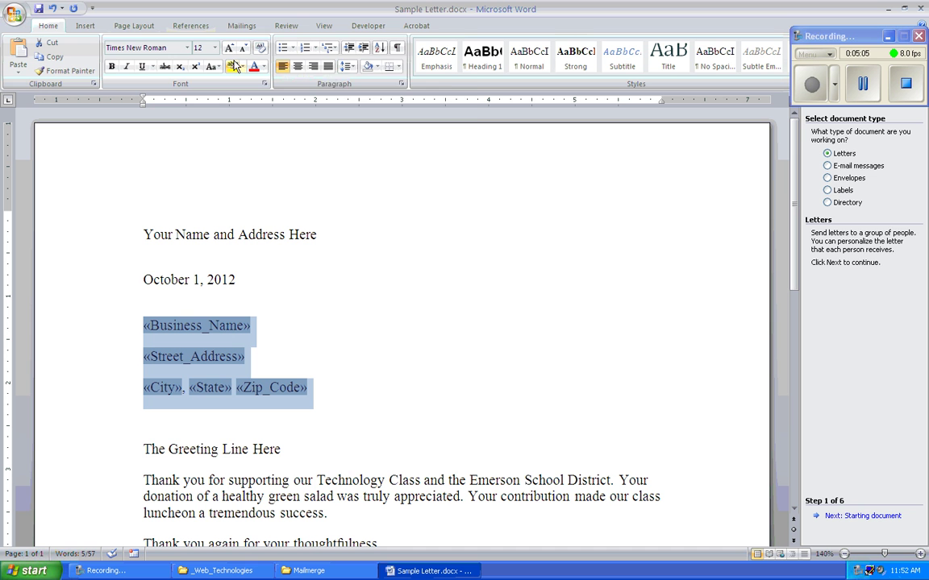
{"action": "left_click", "coordinate": [349, 66]}
{"action": "left_click", "coordinate": [356, 83]}
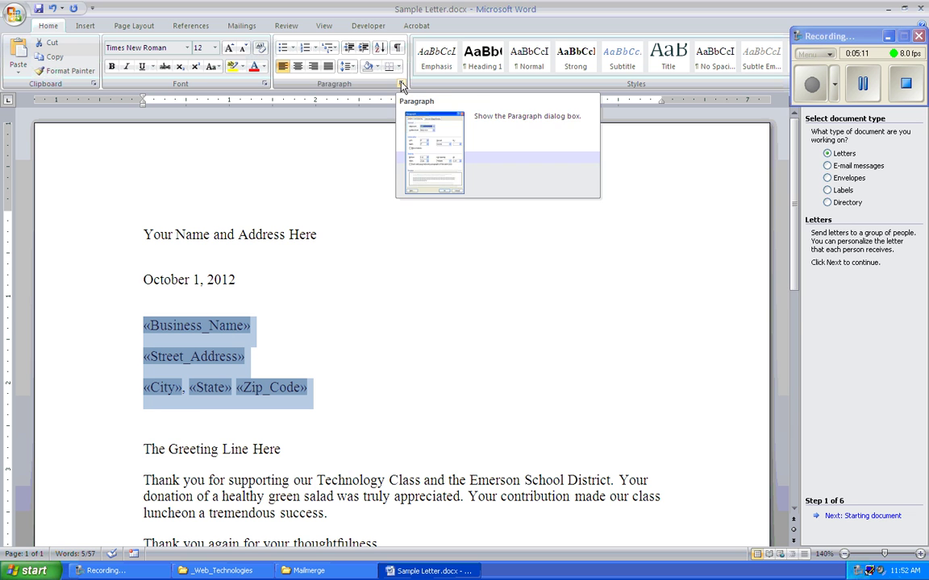
{"action": "left_click", "coordinate": [400, 85]}
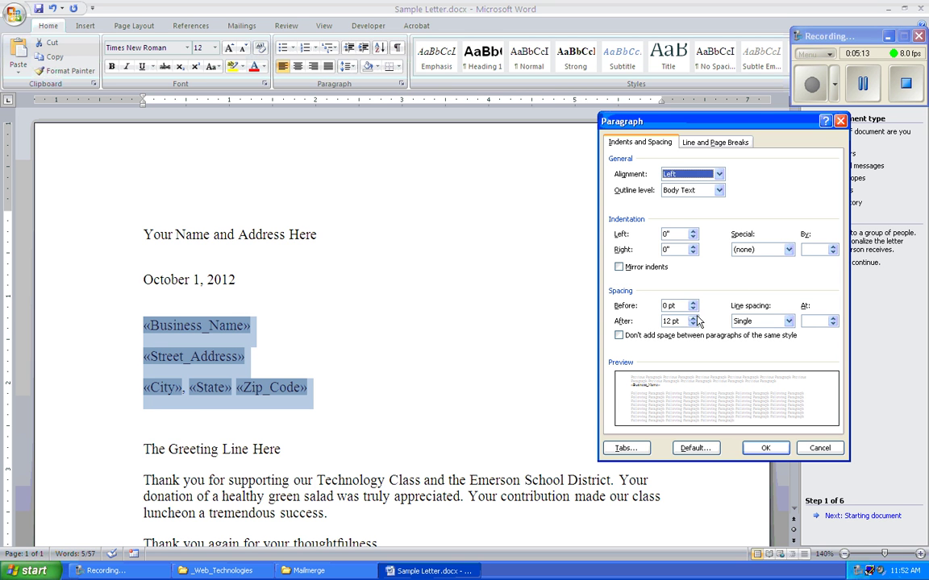
{"action": "left_click", "coordinate": [693, 318]}
{"action": "left_click", "coordinate": [693, 323]}
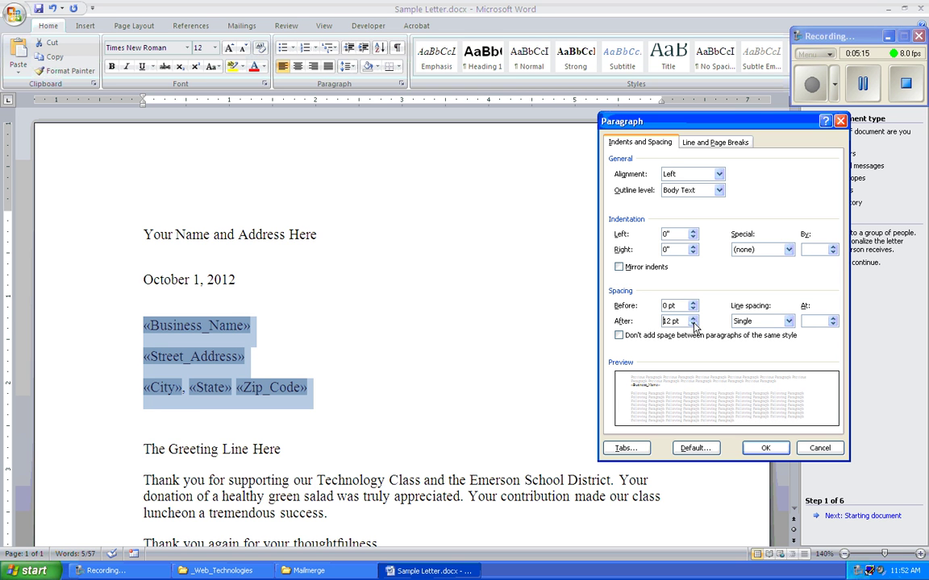
{"action": "left_click", "coordinate": [693, 323]}
{"action": "left_click", "coordinate": [693, 323]}
{"action": "left_click", "coordinate": [773, 455]}
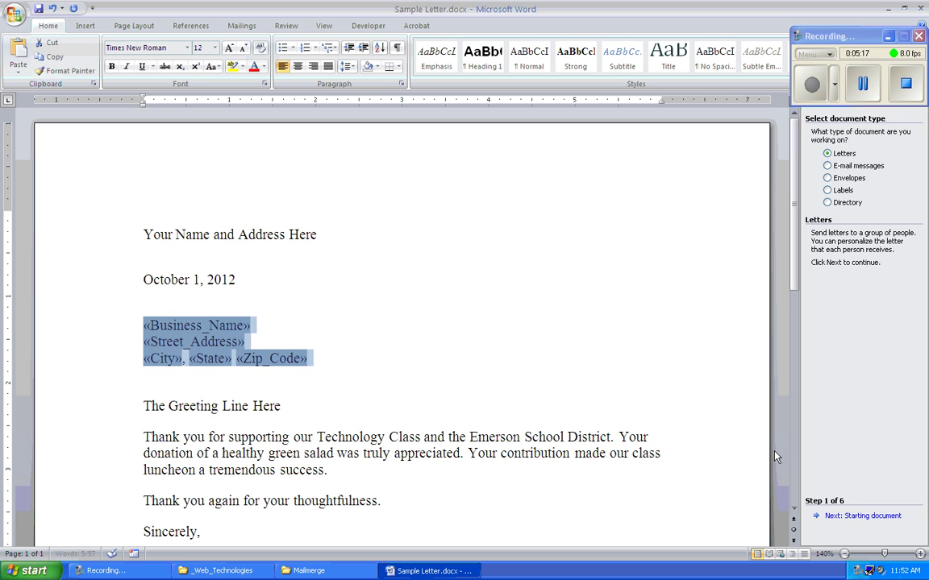
{"action": "left_click", "coordinate": [374, 361]}
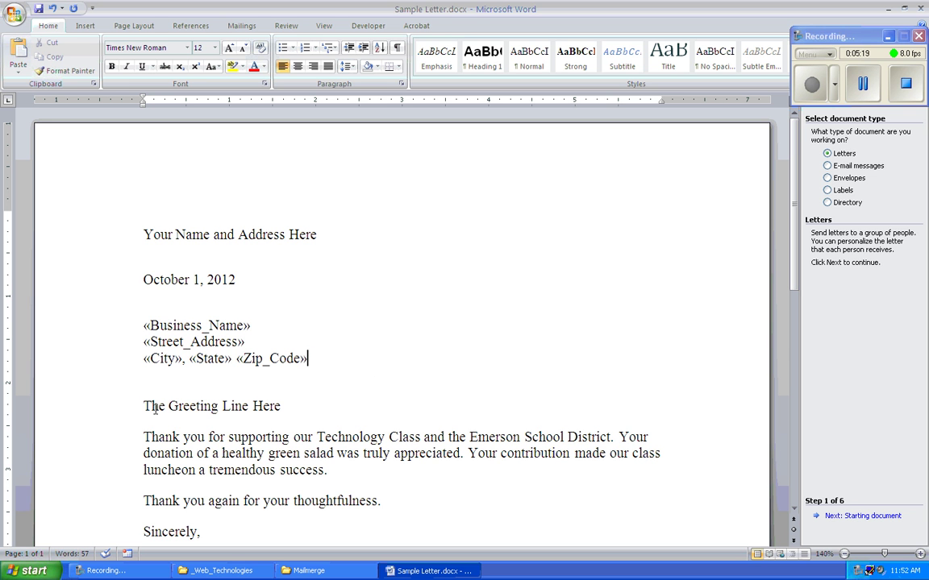
Replace 'The Greeting Line Here' with 'Dear «Owner»,' using the Owner merge field.
{"action": "left_click_drag", "start_coordinate": [141, 406], "coordinate": [290, 408]}
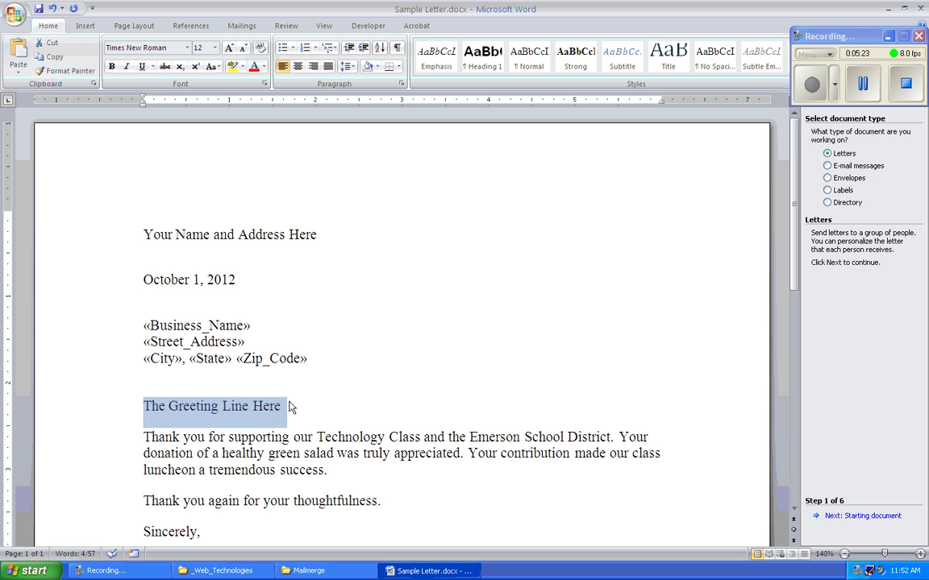
{"action": "type", "text": "Dear"}
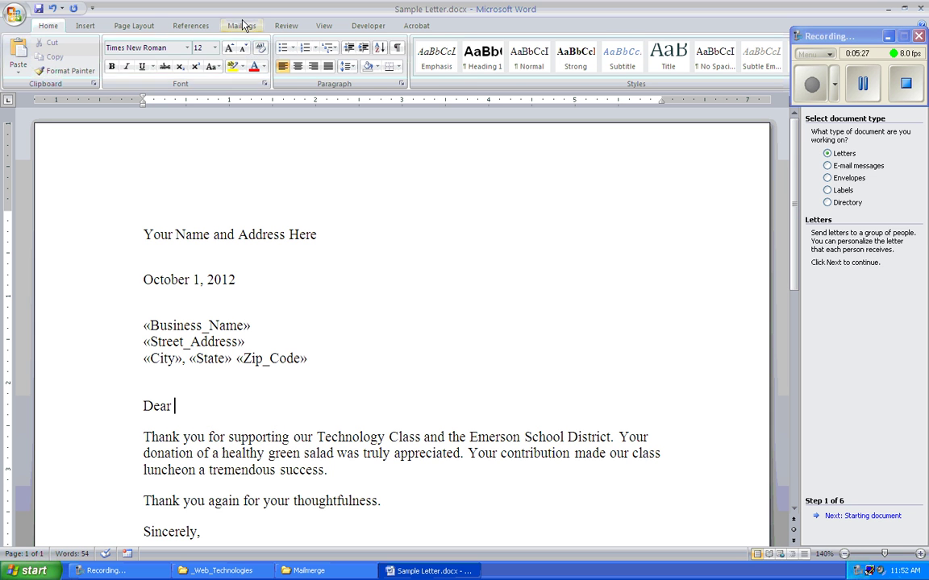
{"action": "left_click", "coordinate": [242, 25]}
{"action": "left_click", "coordinate": [337, 69]}
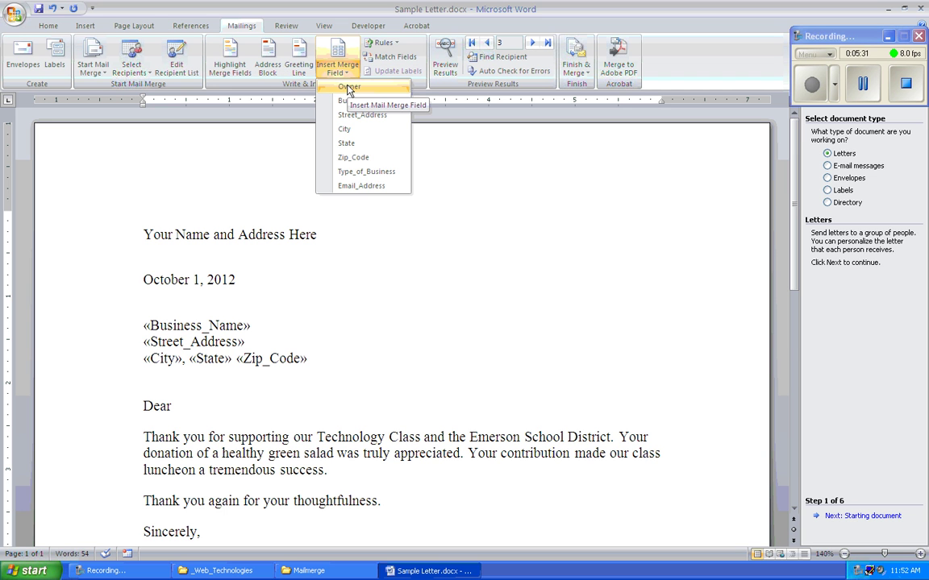
{"action": "left_click", "coordinate": [349, 87]}
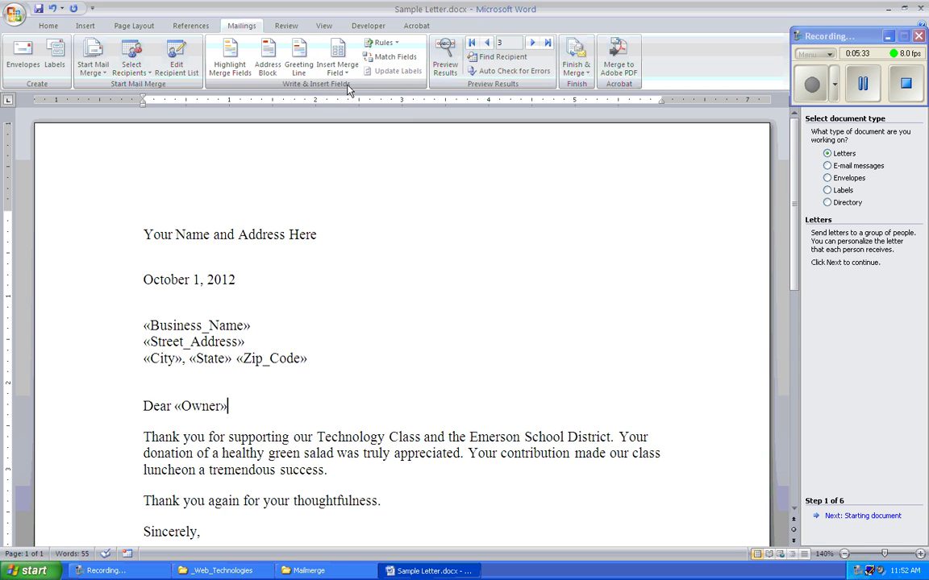
{"action": "type", "text": ","}
{"action": "scroll", "coordinate": [343, 80], "scroll_direction": "down", "scroll_amount": 2}
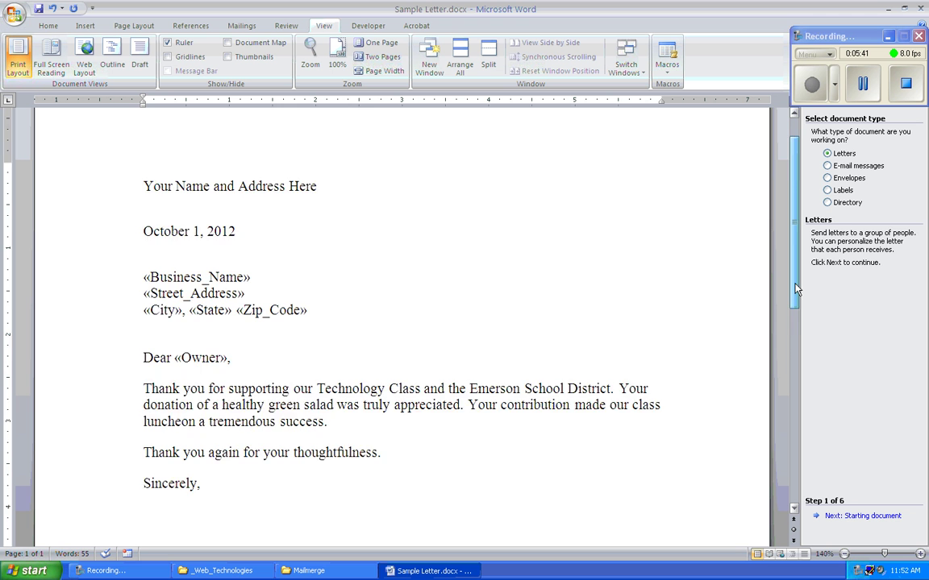
{"action": "scroll", "coordinate": [794, 333], "scroll_direction": "down", "scroll_amount": 3}
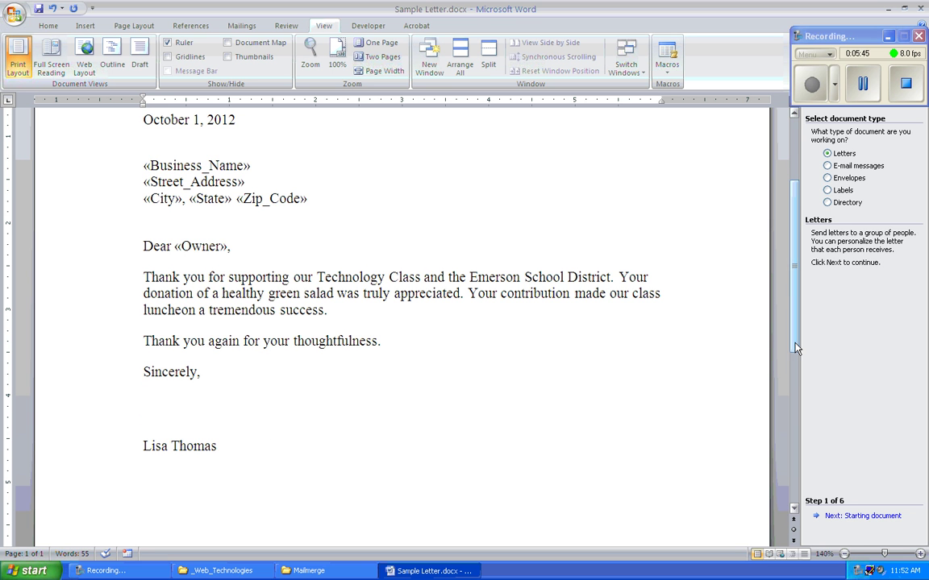
{"action": "scroll", "coordinate": [575, 399], "scroll_direction": "up", "scroll_amount": 3}
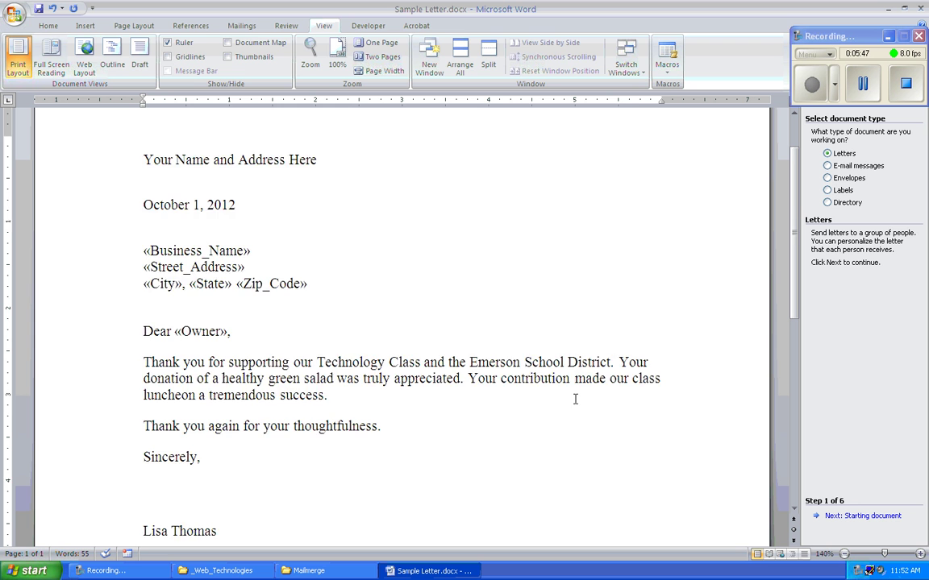
{"action": "left_click", "coordinate": [239, 27]}
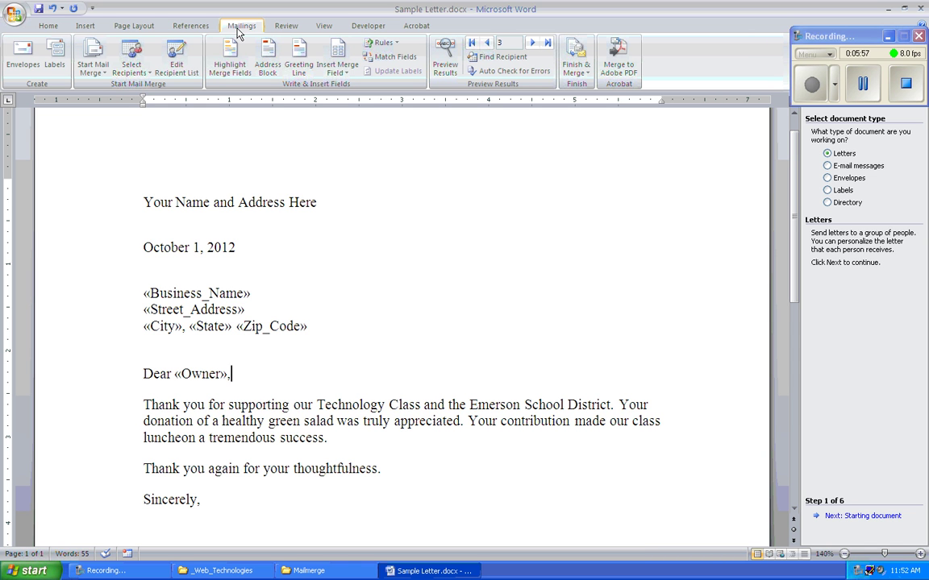
Go to the first recipient record and turn on Preview Results.
{"action": "left_click", "coordinate": [471, 44]}
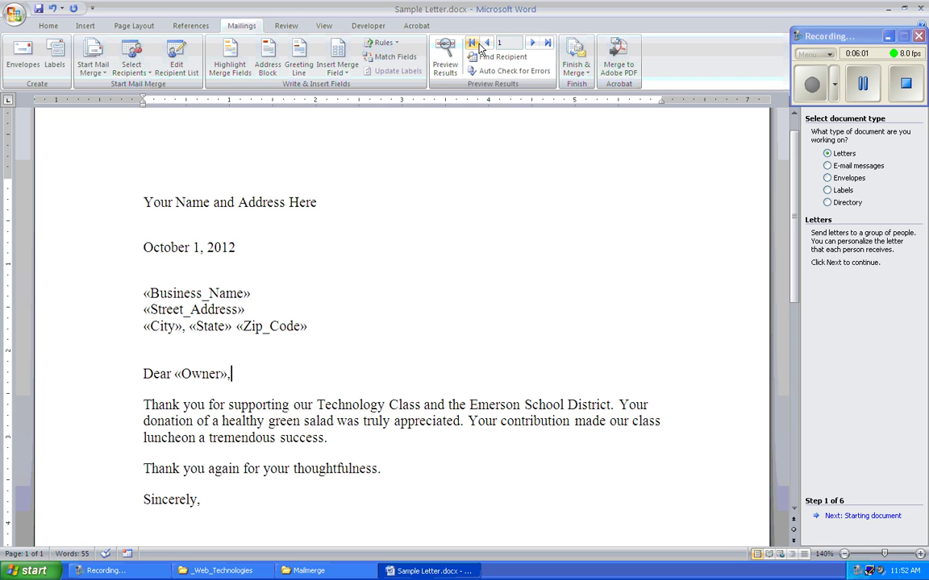
{"action": "left_click", "coordinate": [532, 44]}
{"action": "left_click", "coordinate": [532, 44]}
{"action": "left_click", "coordinate": [473, 45]}
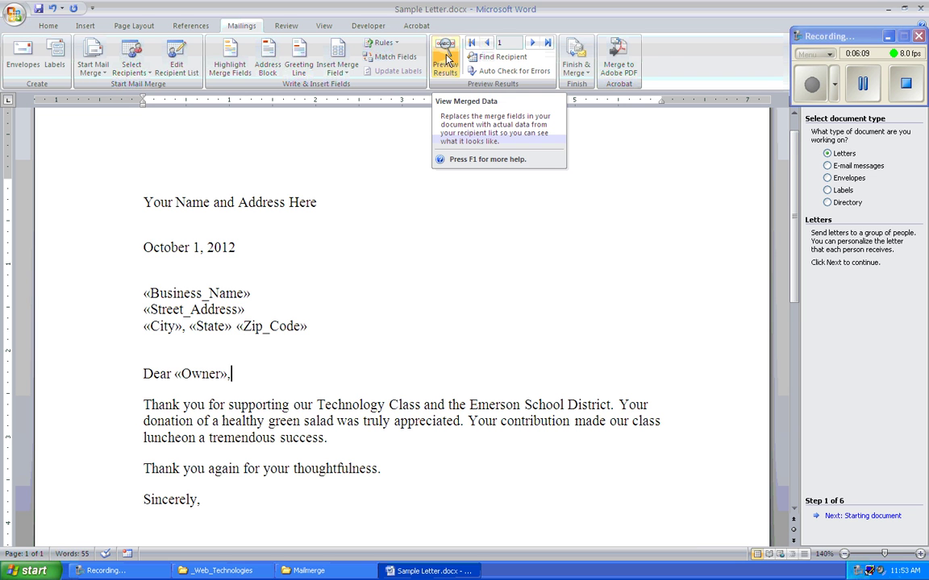
{"action": "left_click", "coordinate": [446, 59]}
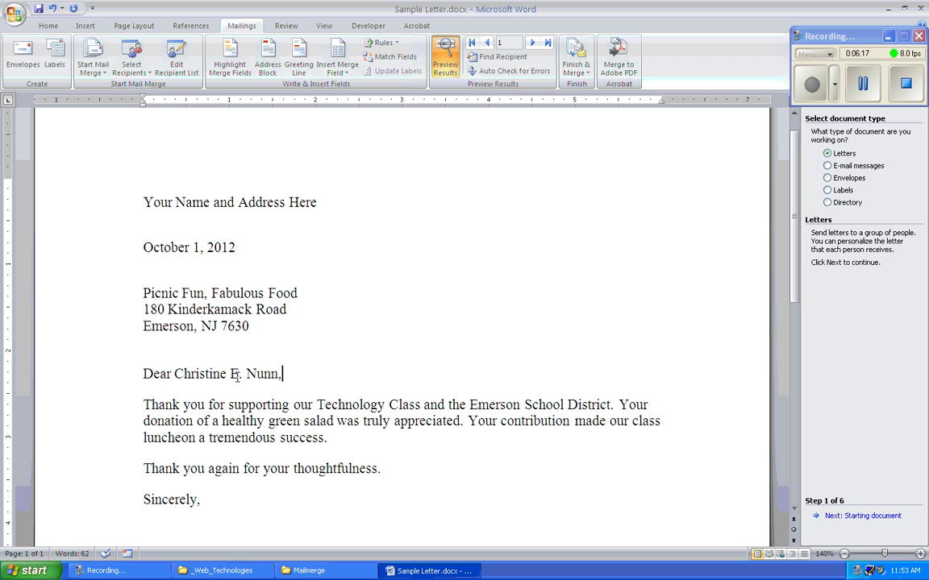
Advance the merge preview to the second, then the third recipient's letter.
{"action": "left_click", "coordinate": [532, 44]}
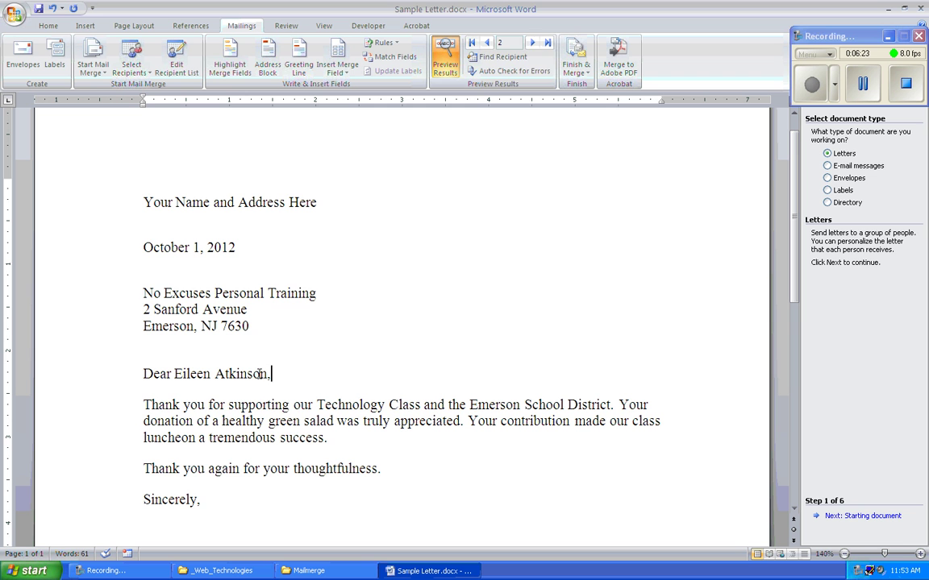
{"action": "left_click", "coordinate": [532, 44]}
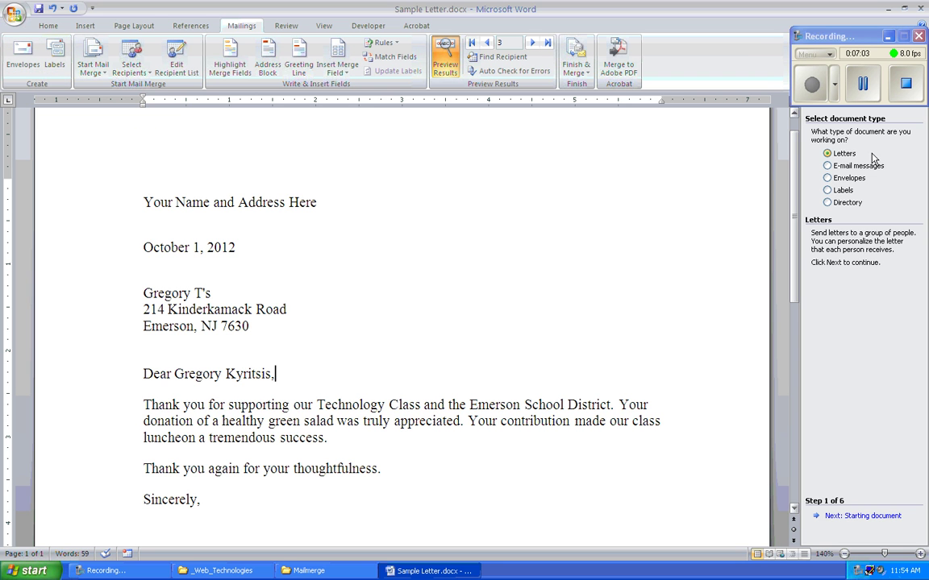
{"action": "left_click", "coordinate": [862, 83]}
{"action": "left_click", "coordinate": [812, 87]}
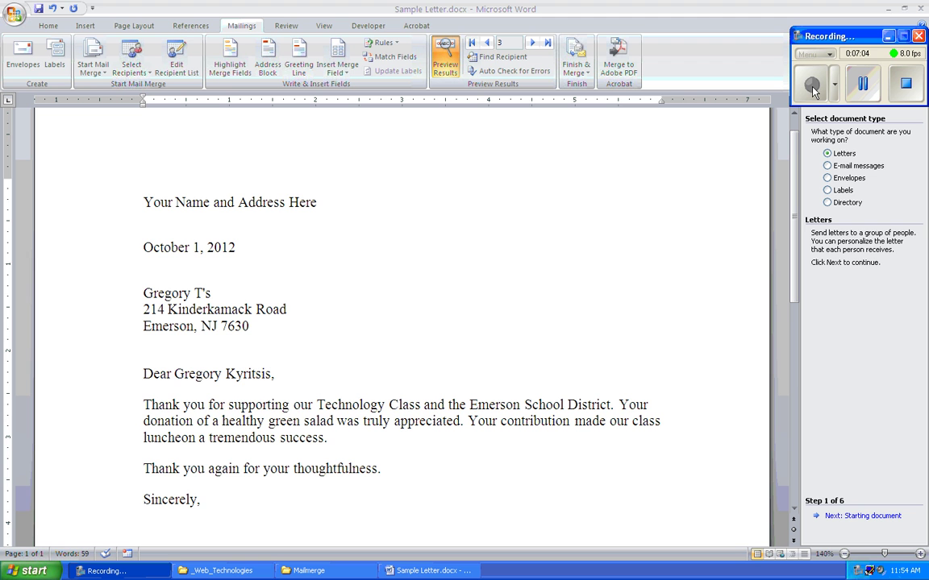